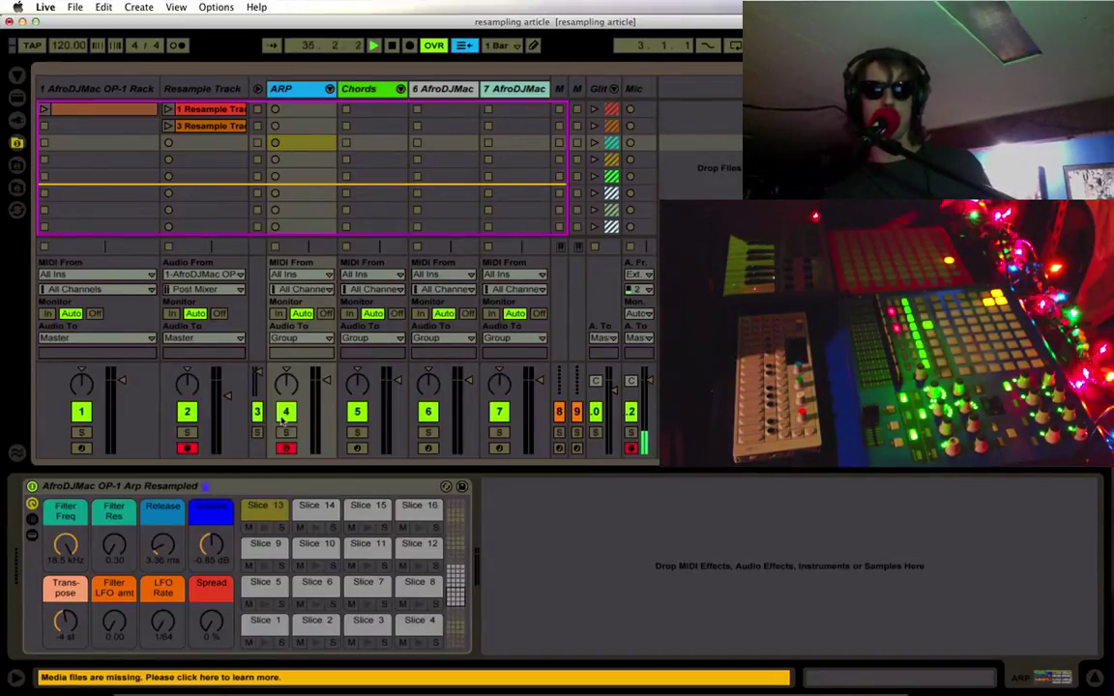
Disarm the ARP track and arm the 1 AfroDJMac OP-1 Rack track instead
left_click(286, 446)
left_click(145, 89)
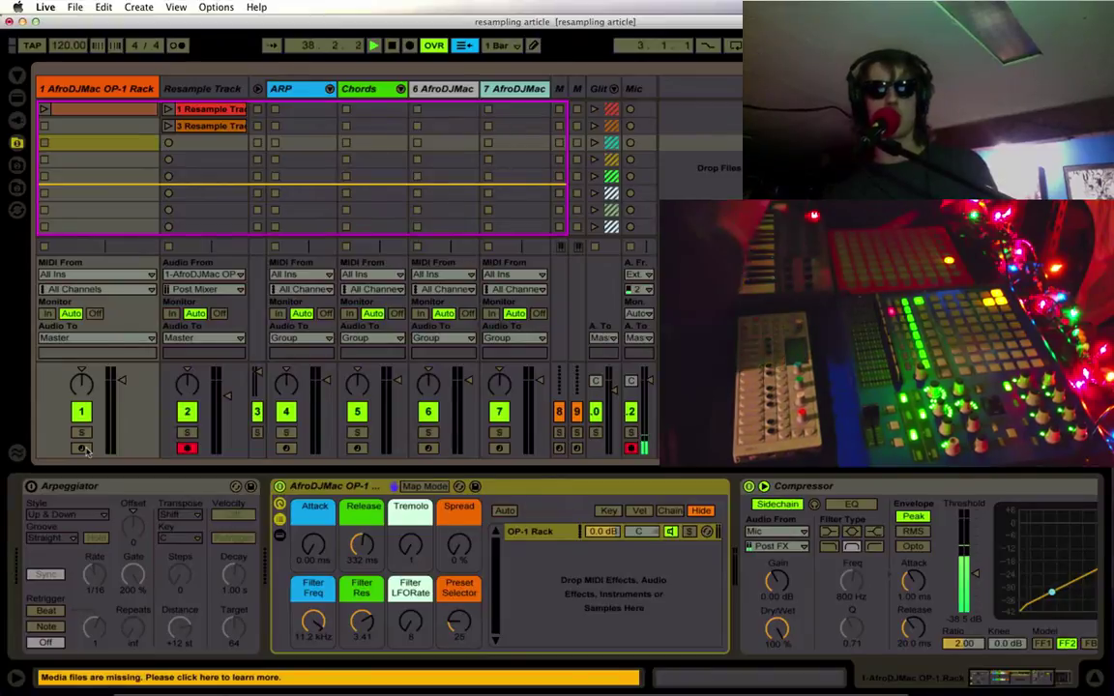
left_click(96, 88)
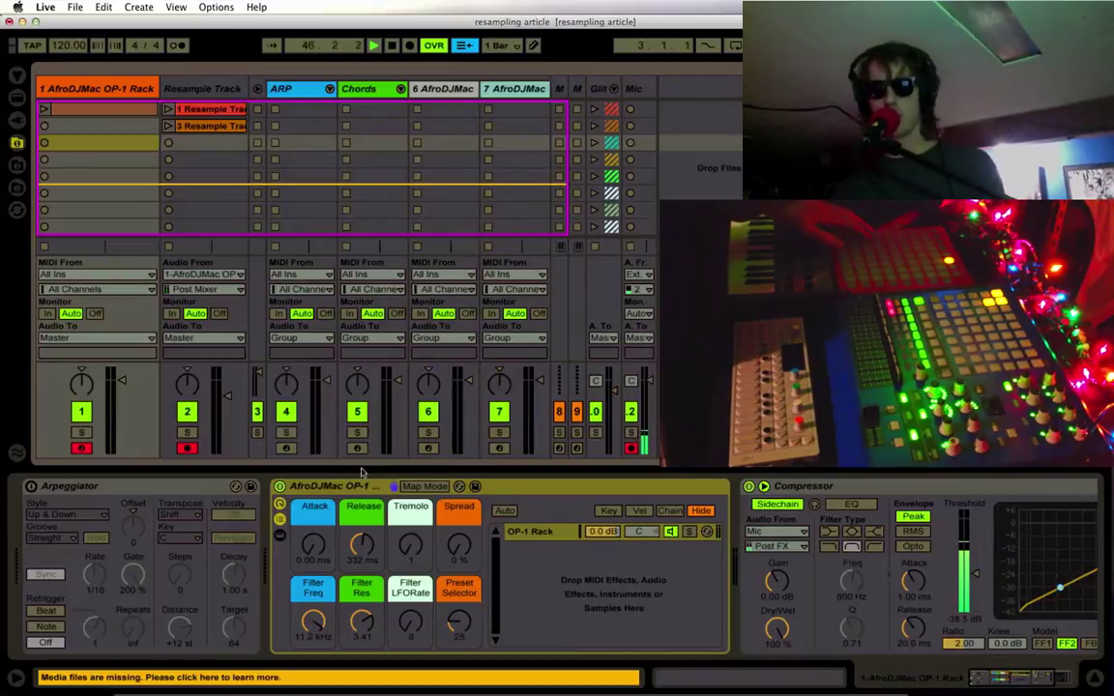
Set the OP-1 rack's Release to 789 ms and its Preset Selector to 58
left_click_drag(361, 544, 362, 489)
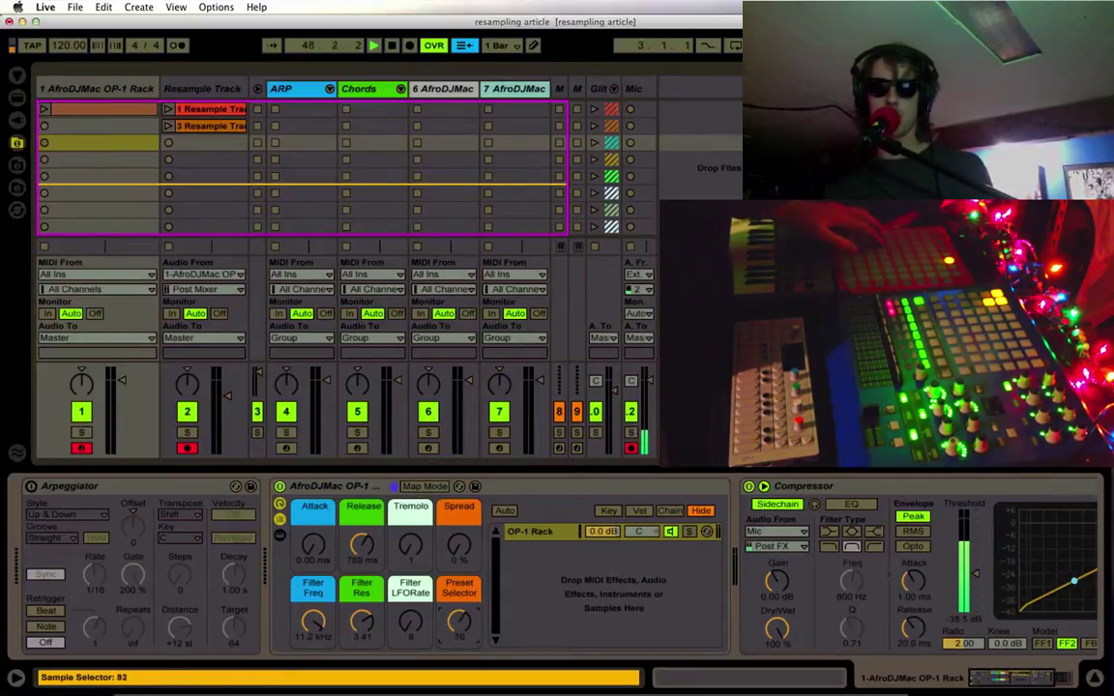
mouse_move(467, 624)
left_mouse_down()
mouse_move(467, 636)
mouse_move(467, 626)
left_mouse_up()
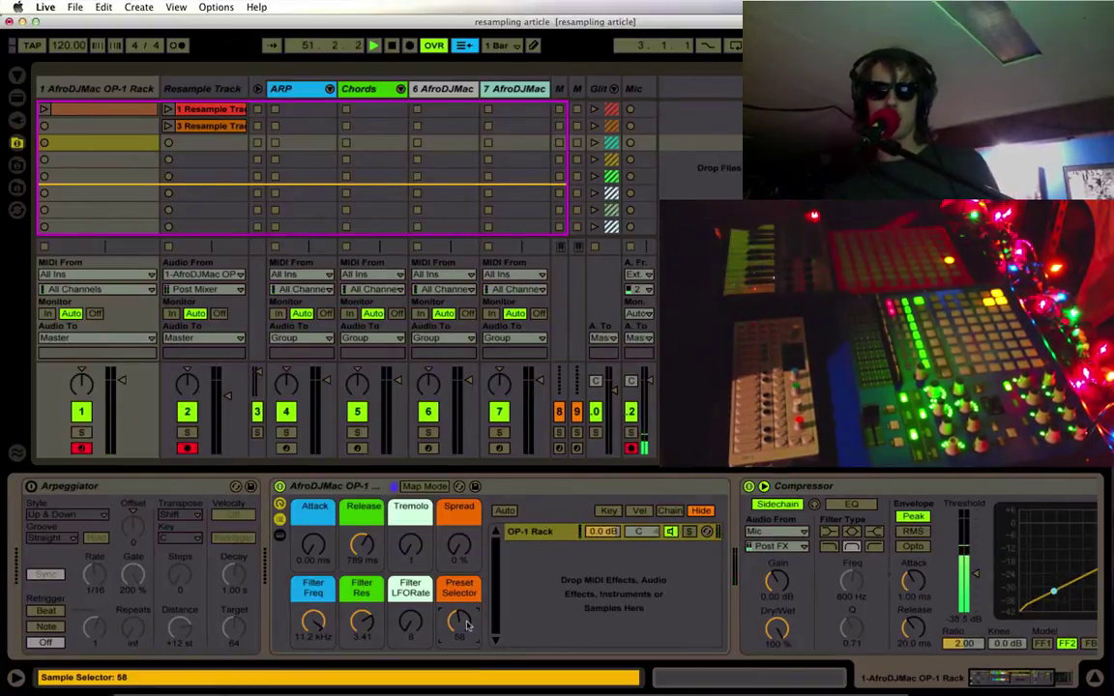
Examine the chord notes of the OP-1 Rack track's clip in an enlarged note editor and launch the clip
left_click(105, 113)
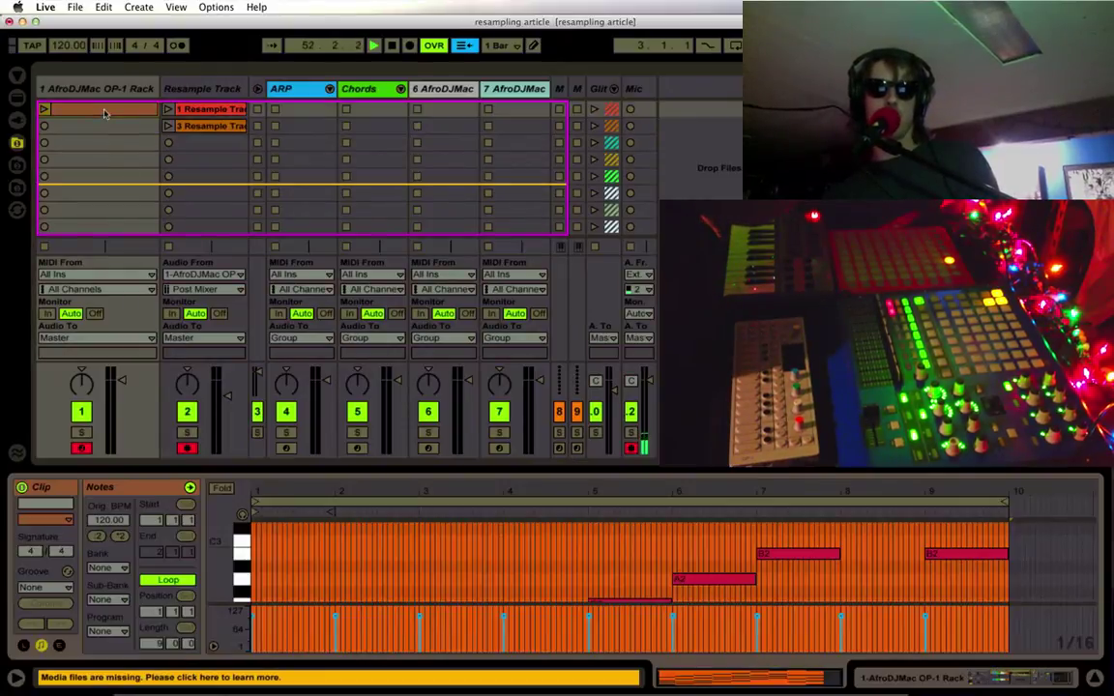
left_click_drag(316, 469, 316, 194)
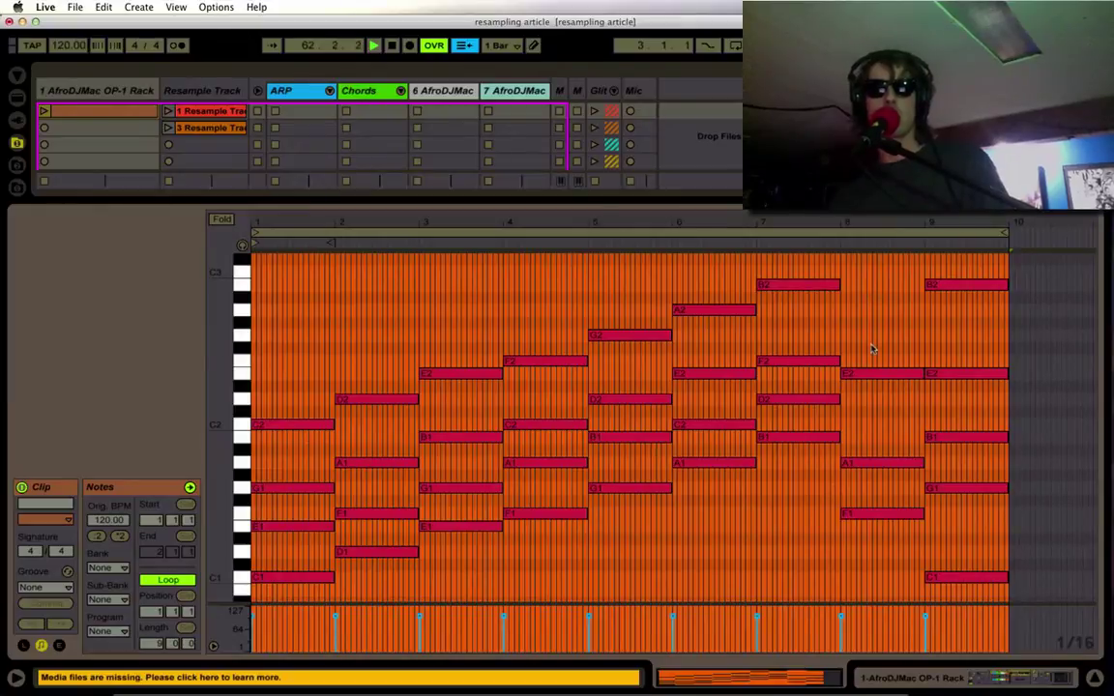
left_click(44, 112)
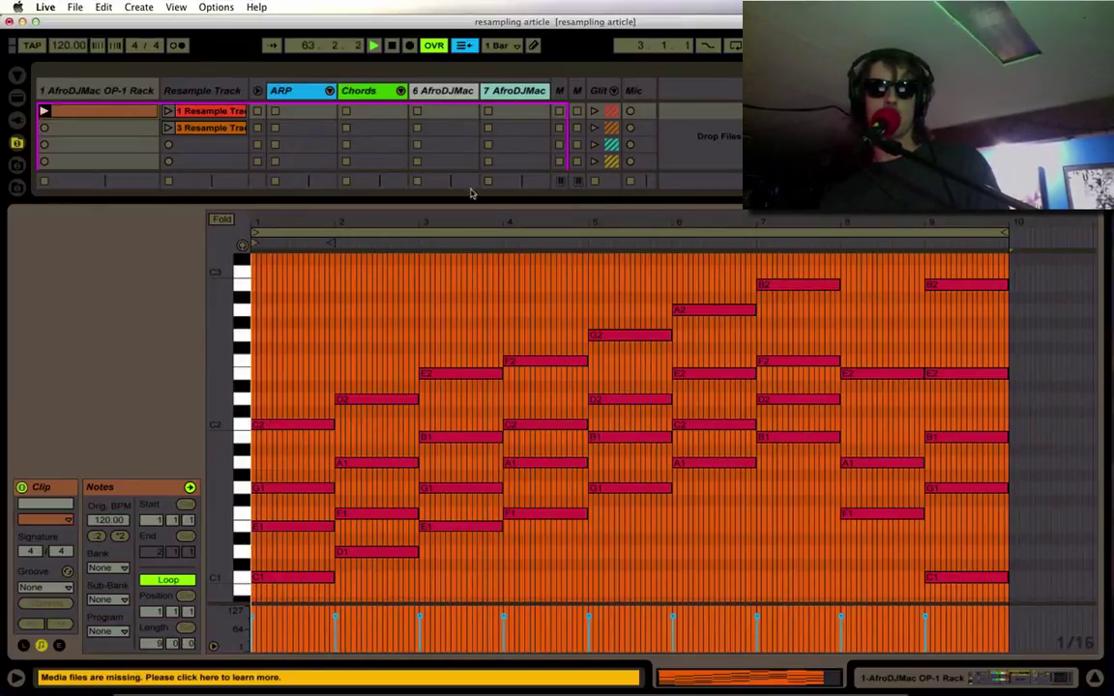
left_click_drag(504, 199, 495, 338)
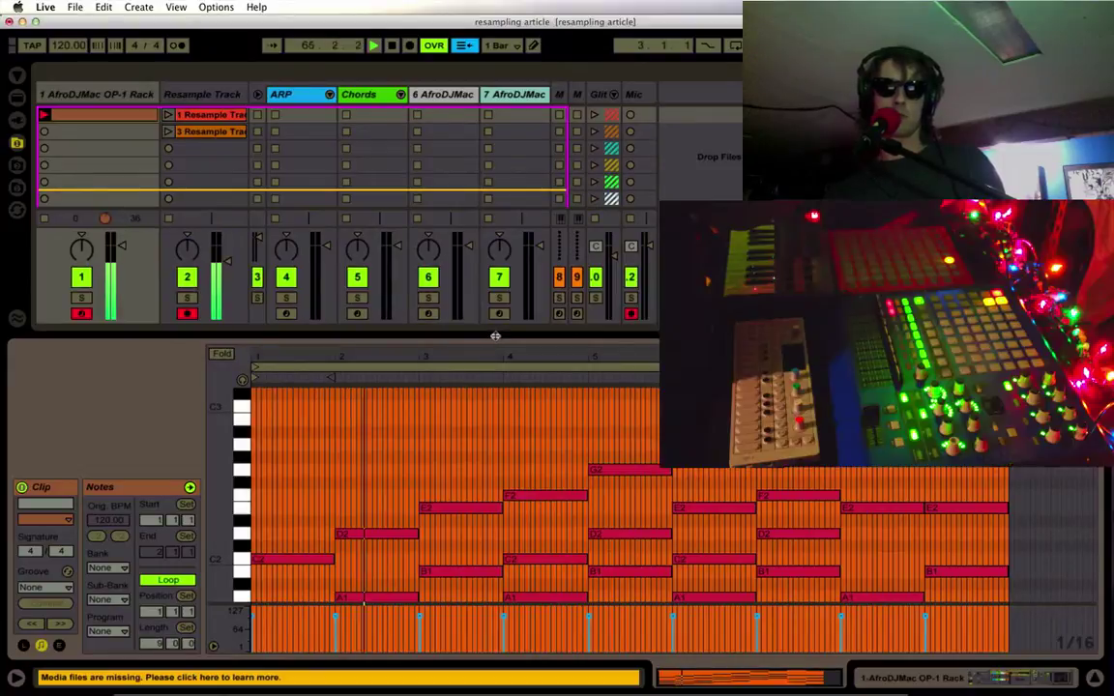
Show the OP-1 Rack track's devices and set the rack's Preset Selector to 99 while the clip plays
left_click(133, 98)
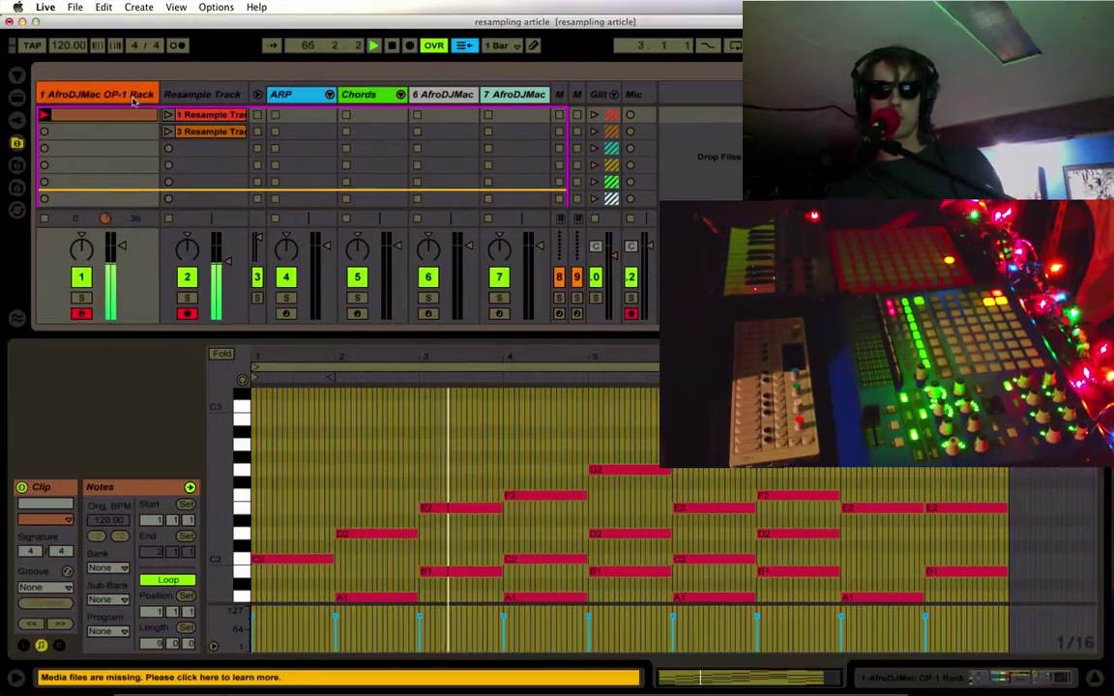
double_click(134, 98)
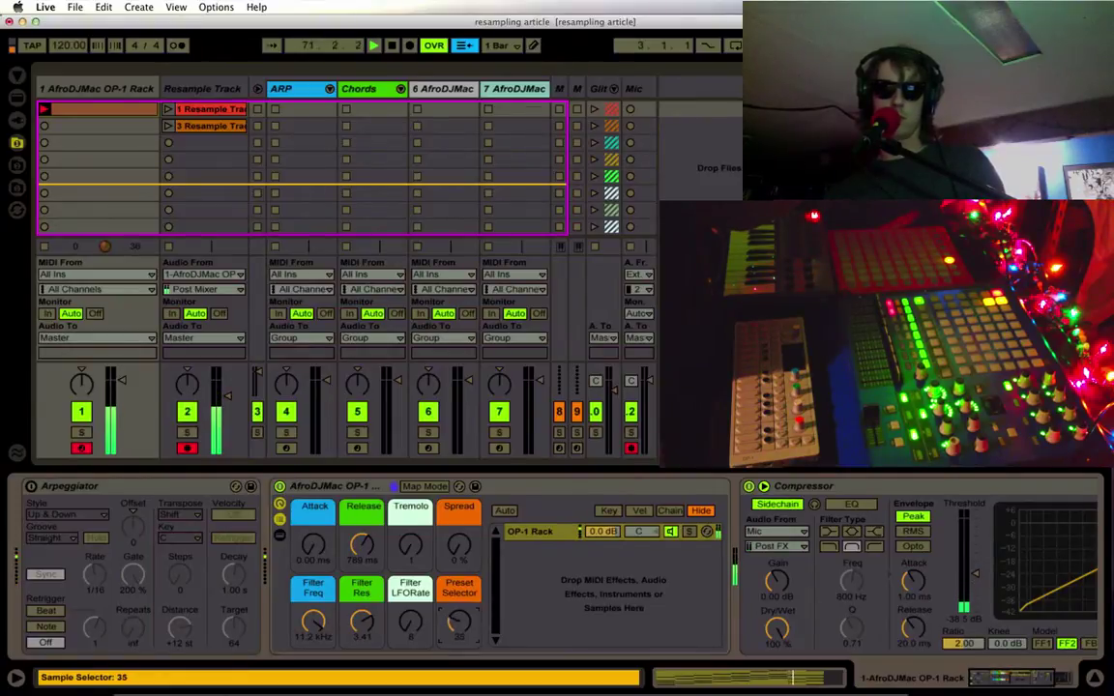
left_click_drag(458, 621, 458, 622)
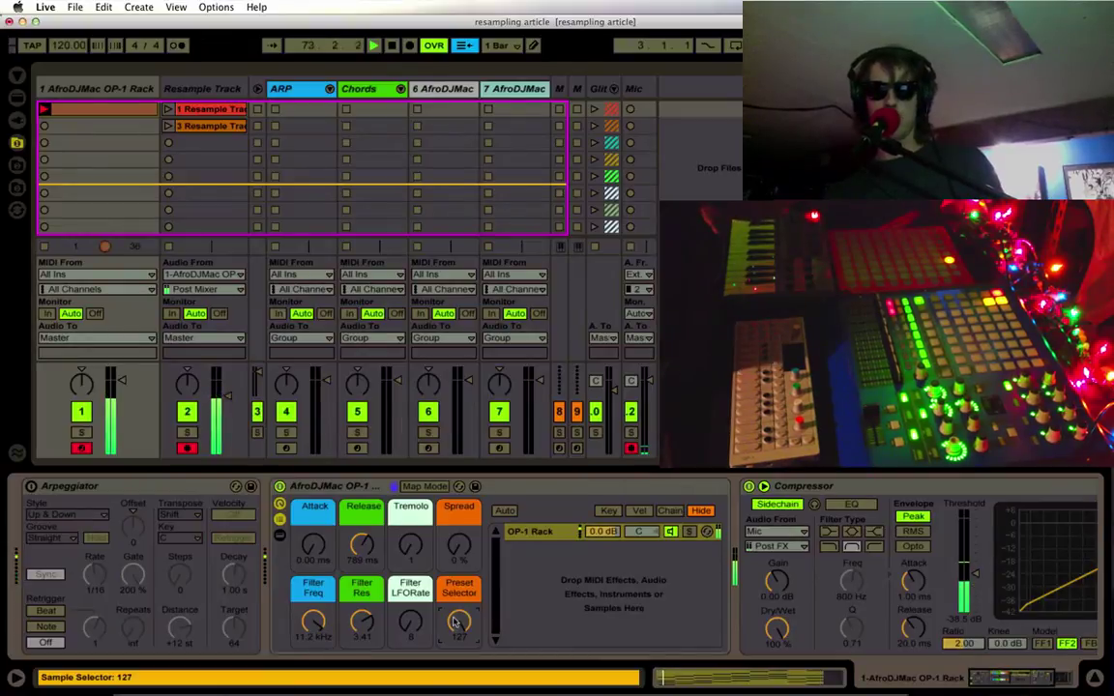
left_click_drag(458, 622, 458, 621)
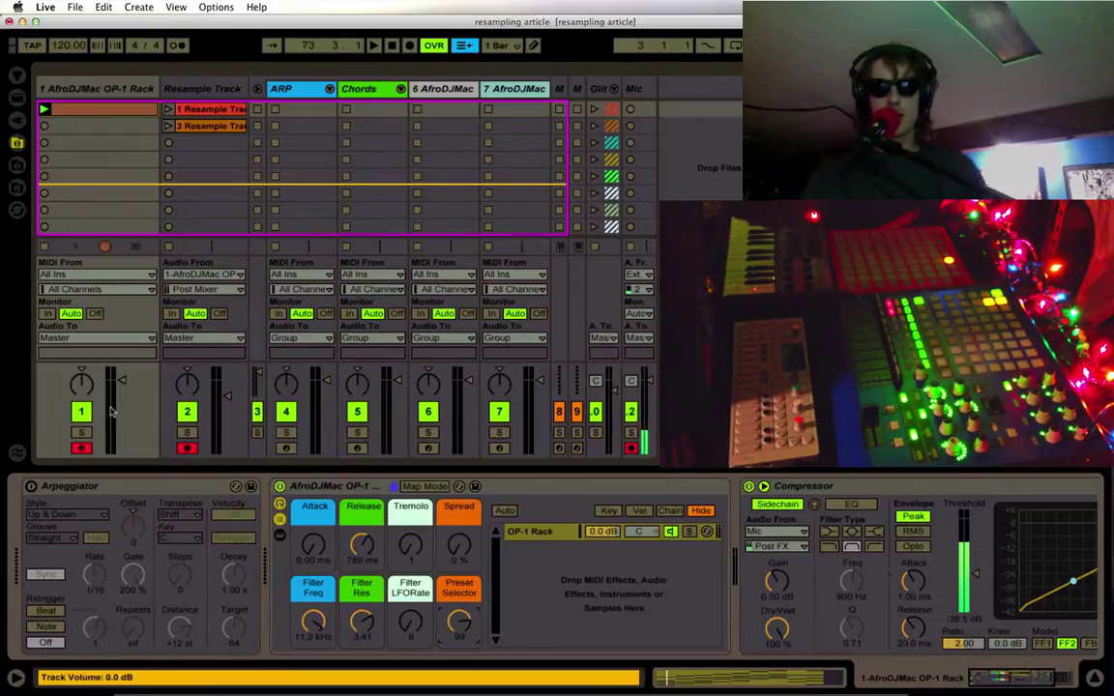
Set the Resample Track's audio input source to 1-AfroDJMac OP-1 Rack
left_click(181, 92)
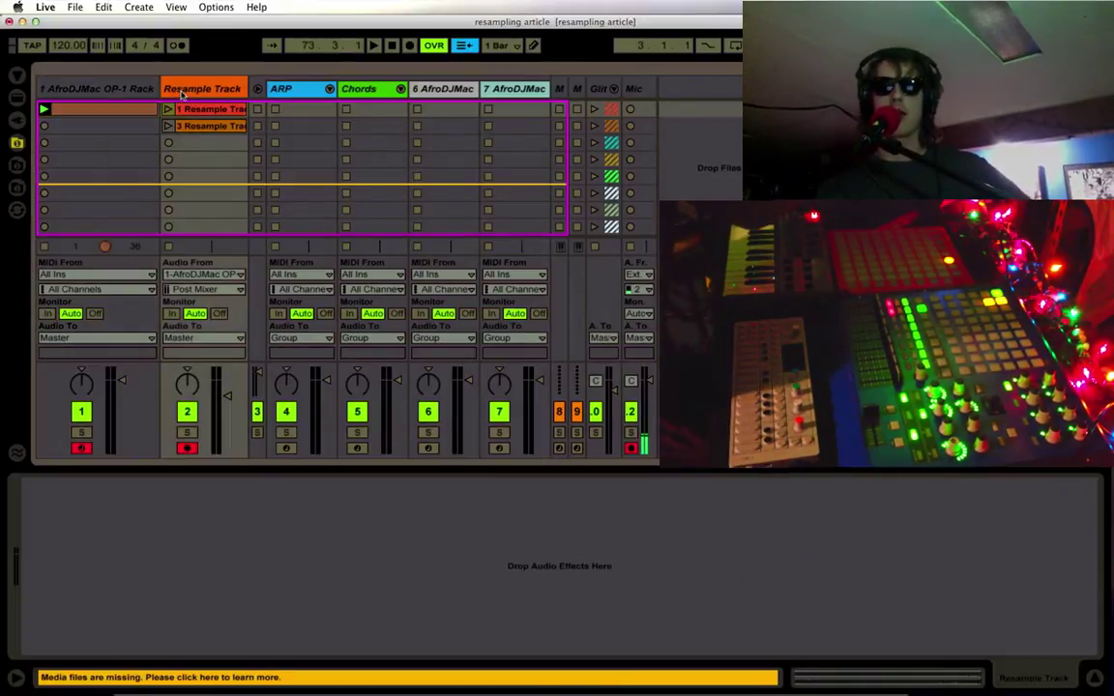
left_click(201, 274)
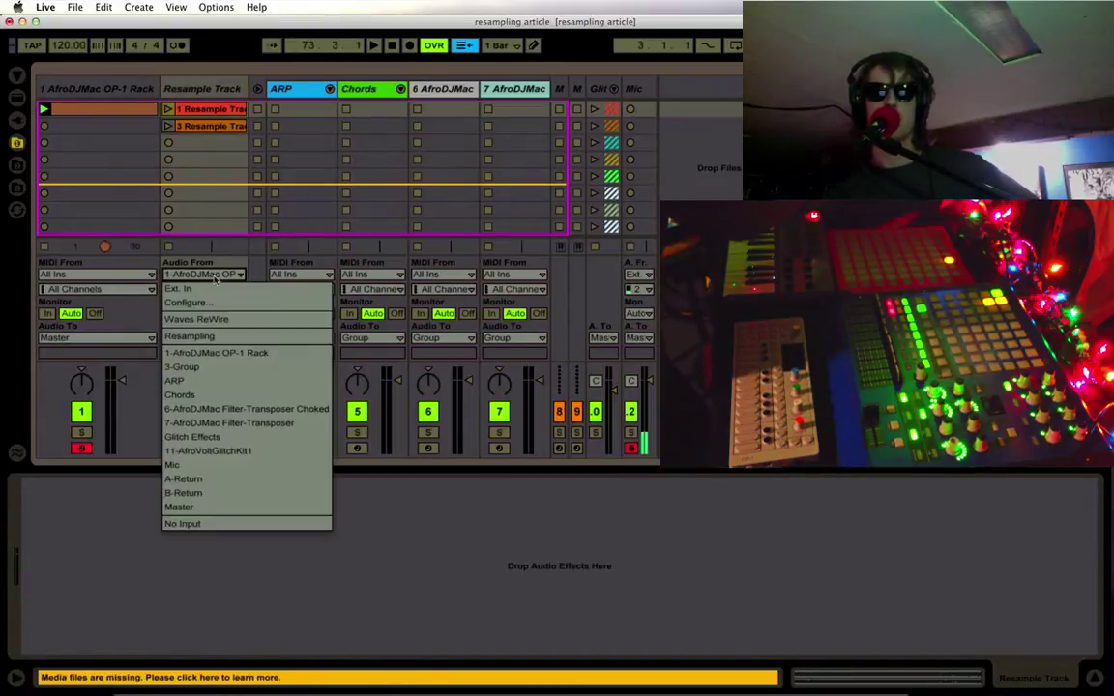
left_click(213, 354)
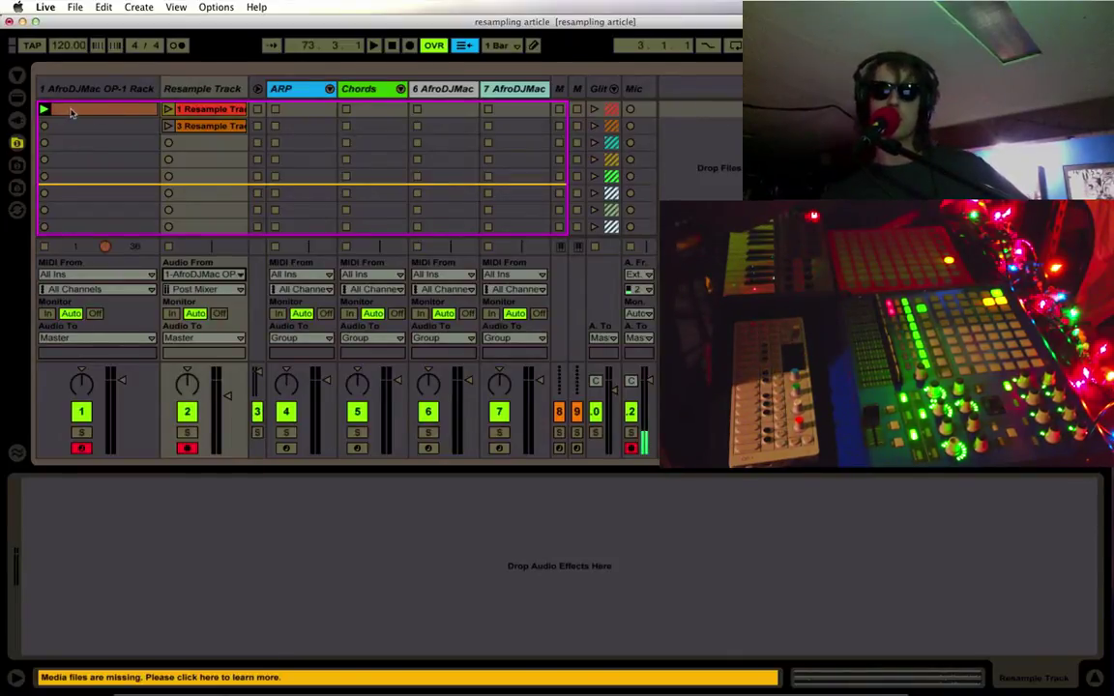
Stop the OP-1 Rack clip and play the 1 Resample Track clip with its waveform open
left_click(184, 110)
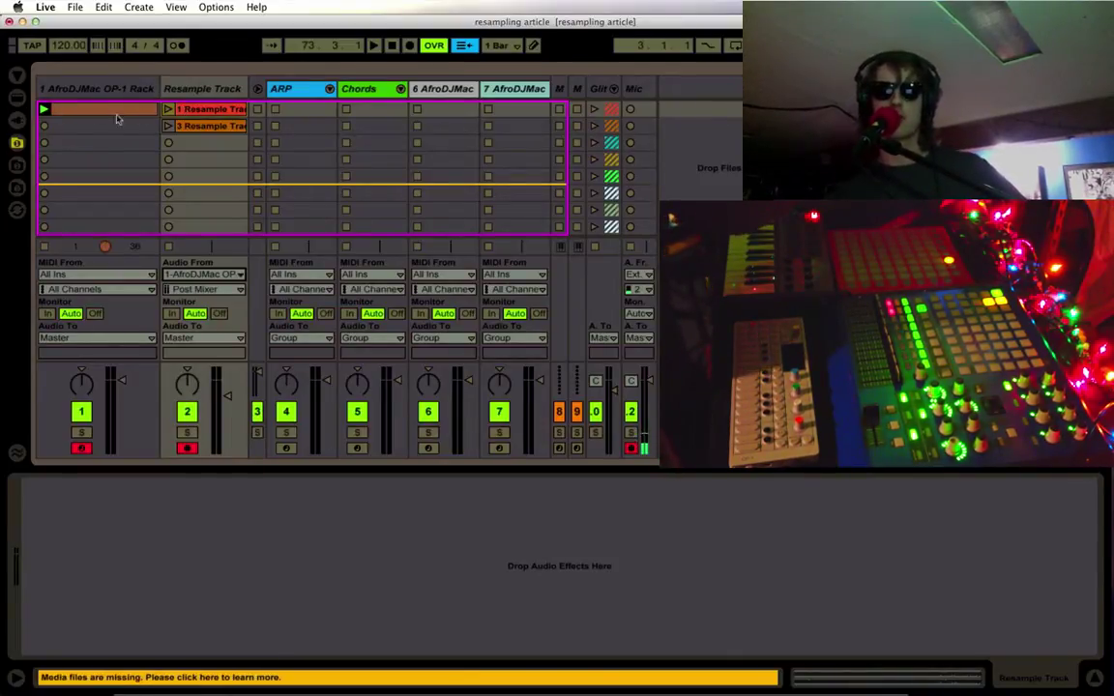
left_click(43, 247)
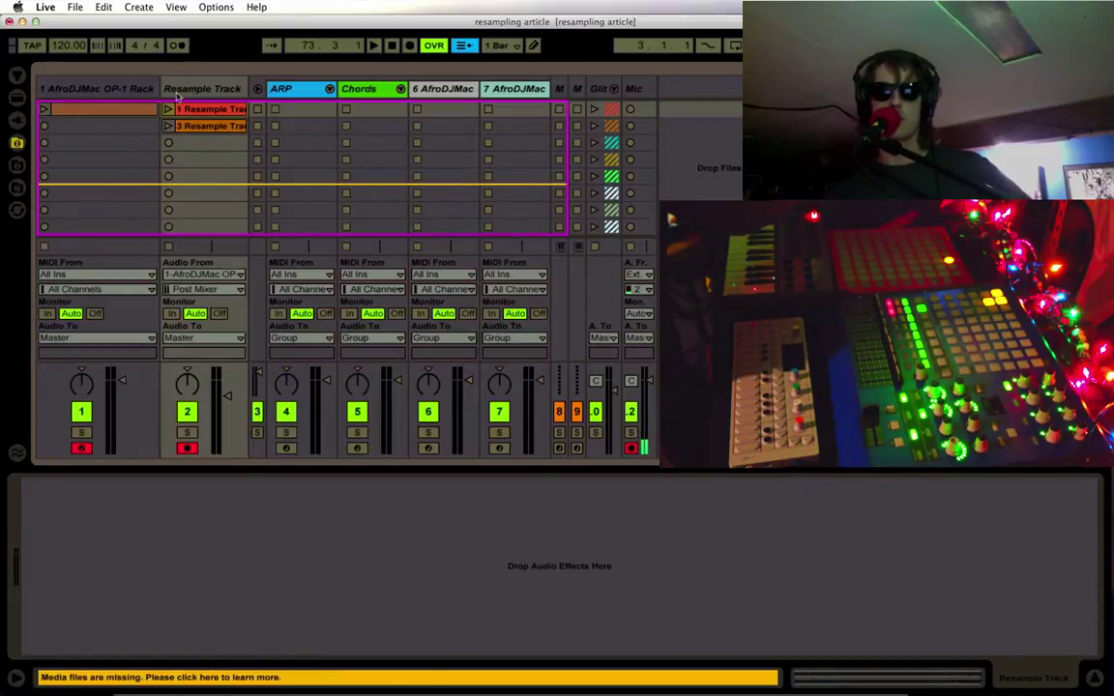
double_click(184, 109)
left_click(169, 116)
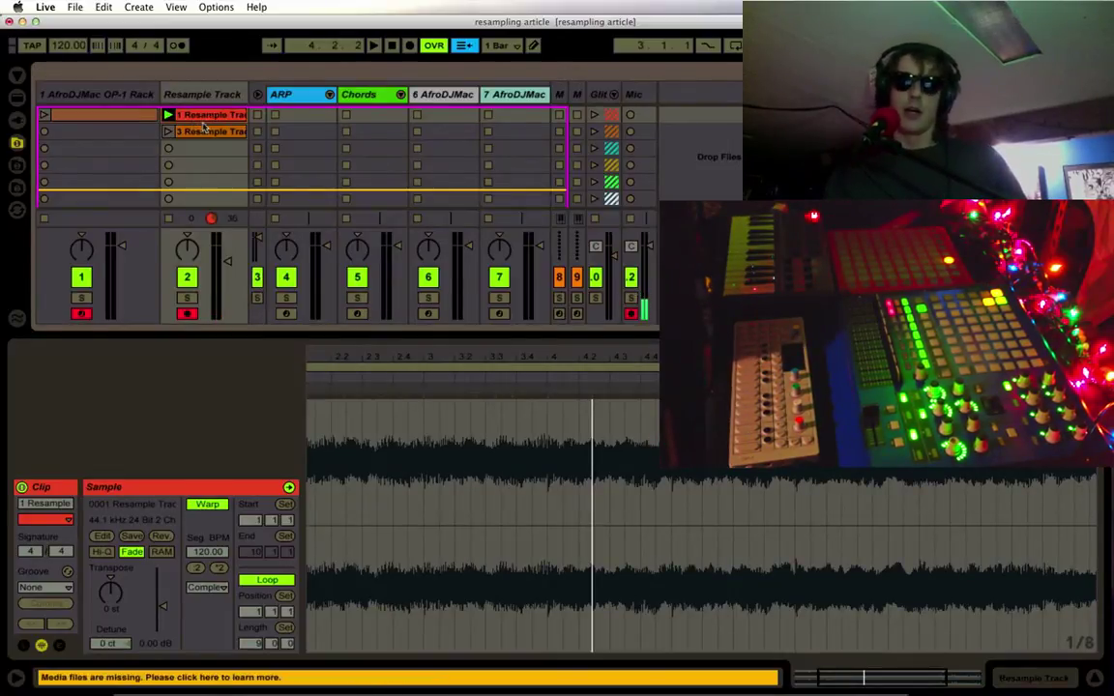
left_click(168, 114)
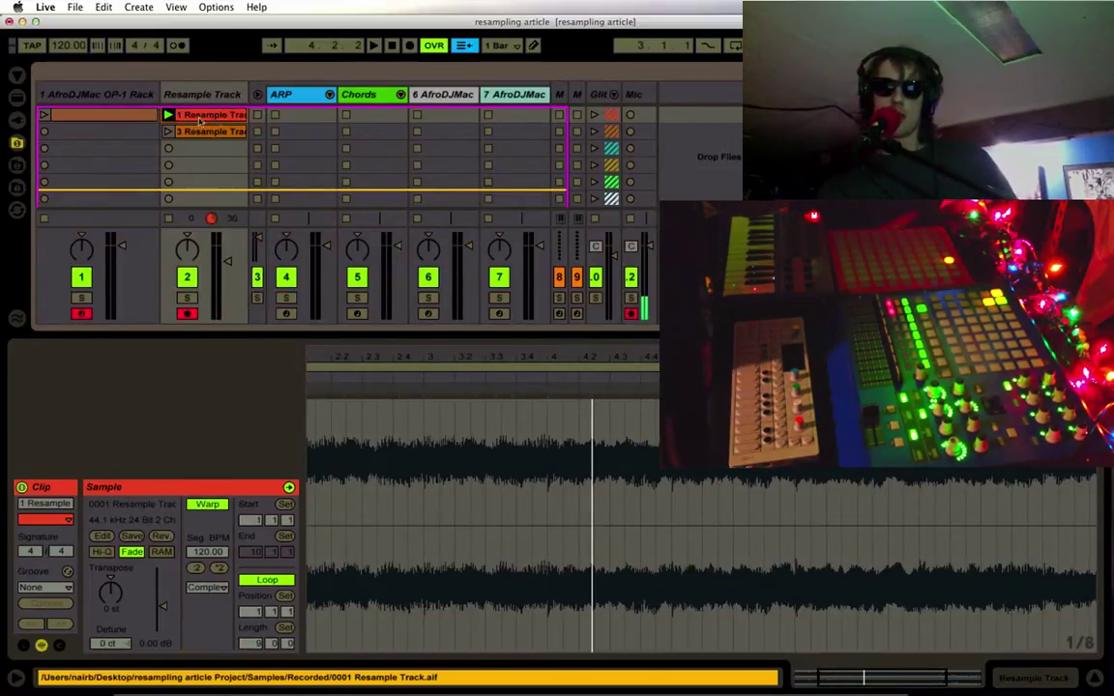
Show the OP-1 Rack track's devices and turn on its Arpeggiator
left_click(120, 108)
left_click(124, 95)
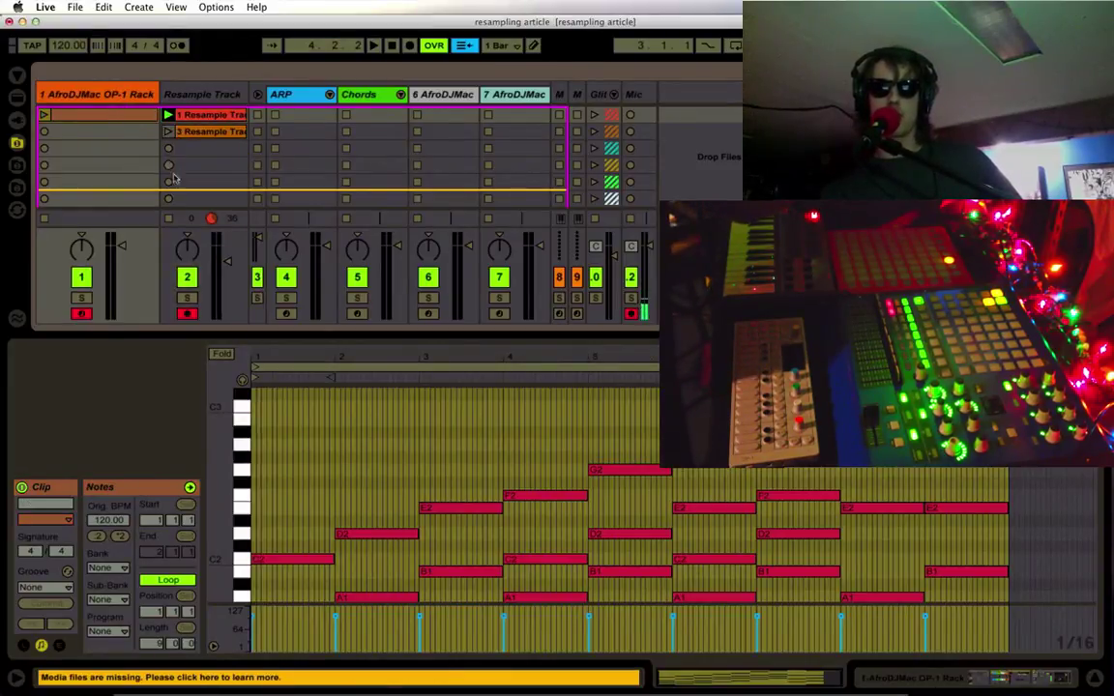
double_click(96, 94)
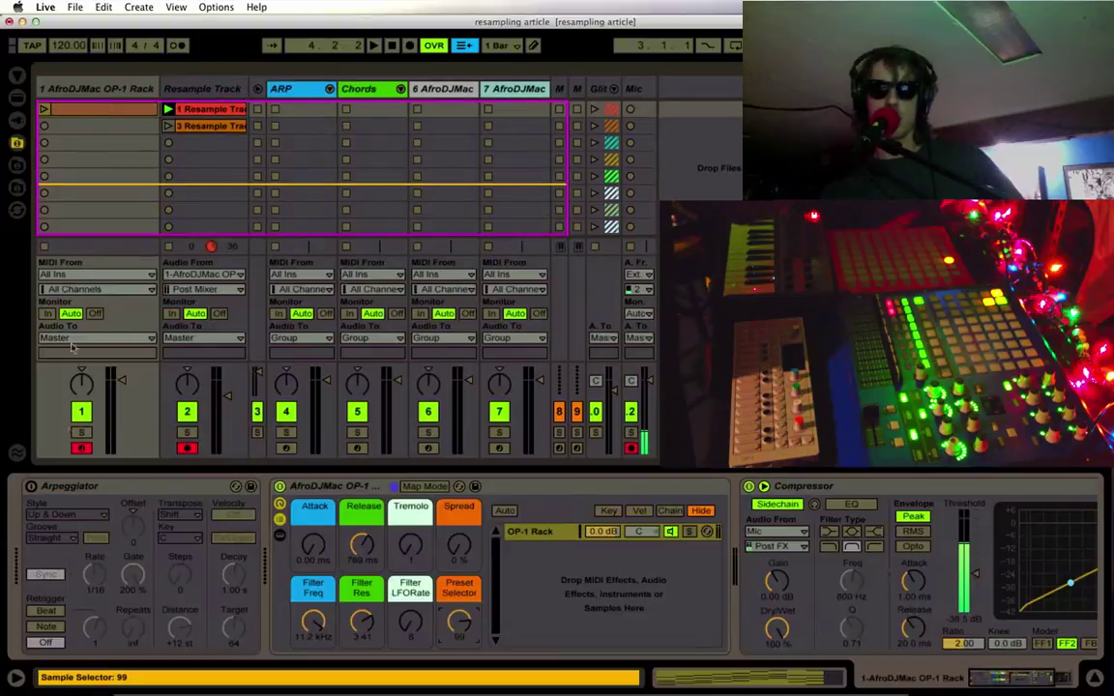
left_click(32, 487)
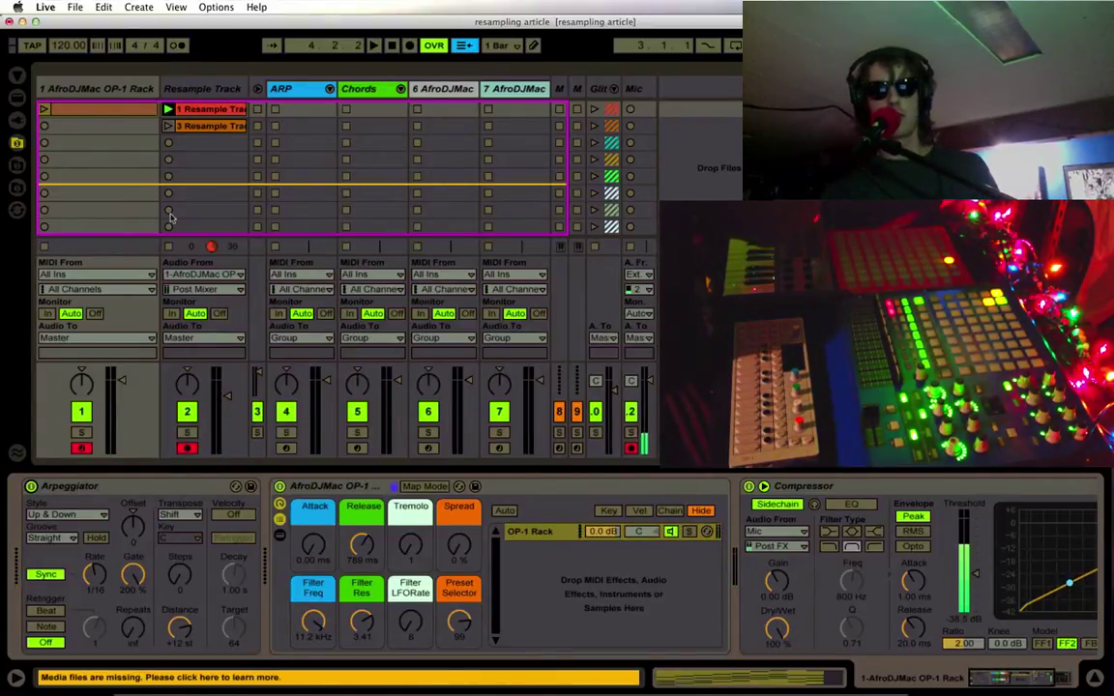
Play the OP-1 Rack clip while setting the rack's Release to 723 ms and Filter Freq to 18.5 kHz
left_click(43, 109)
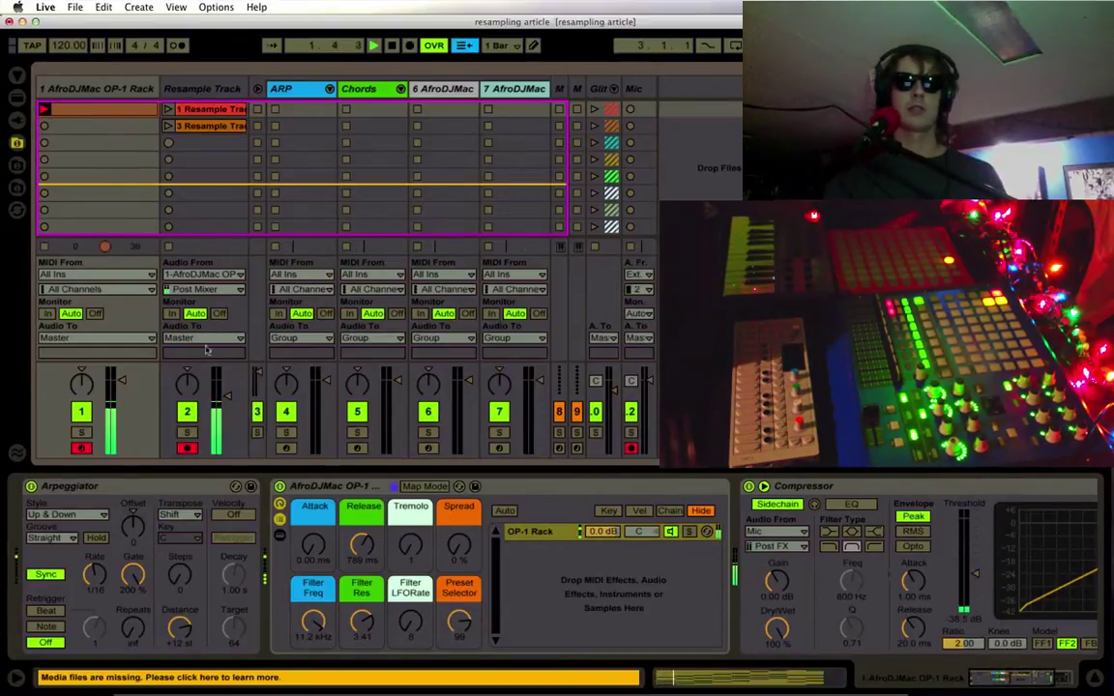
left_click_drag(360, 544, 361, 503)
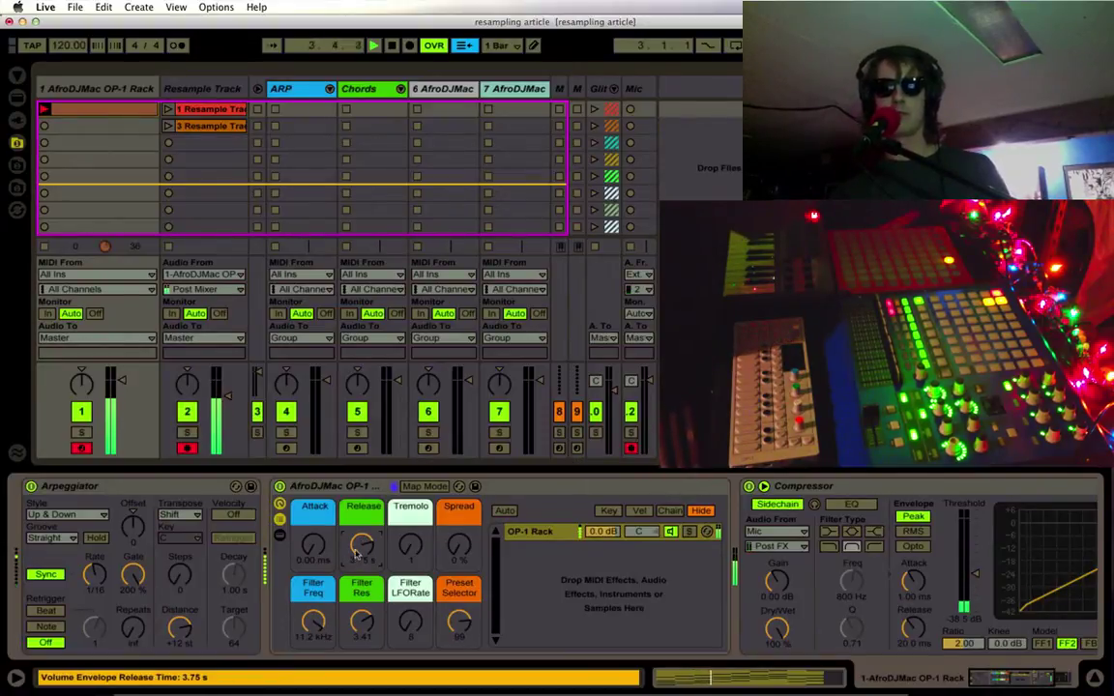
left_click_drag(358, 551, 358, 588)
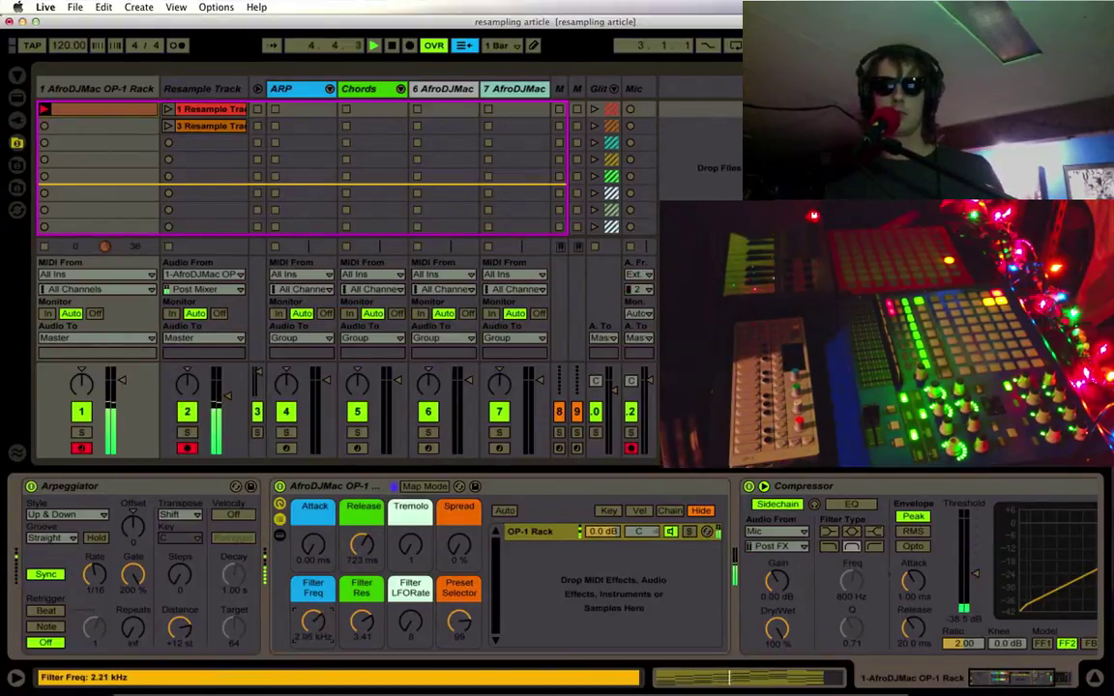
left_click_drag(312, 621, 312, 570)
key("space")
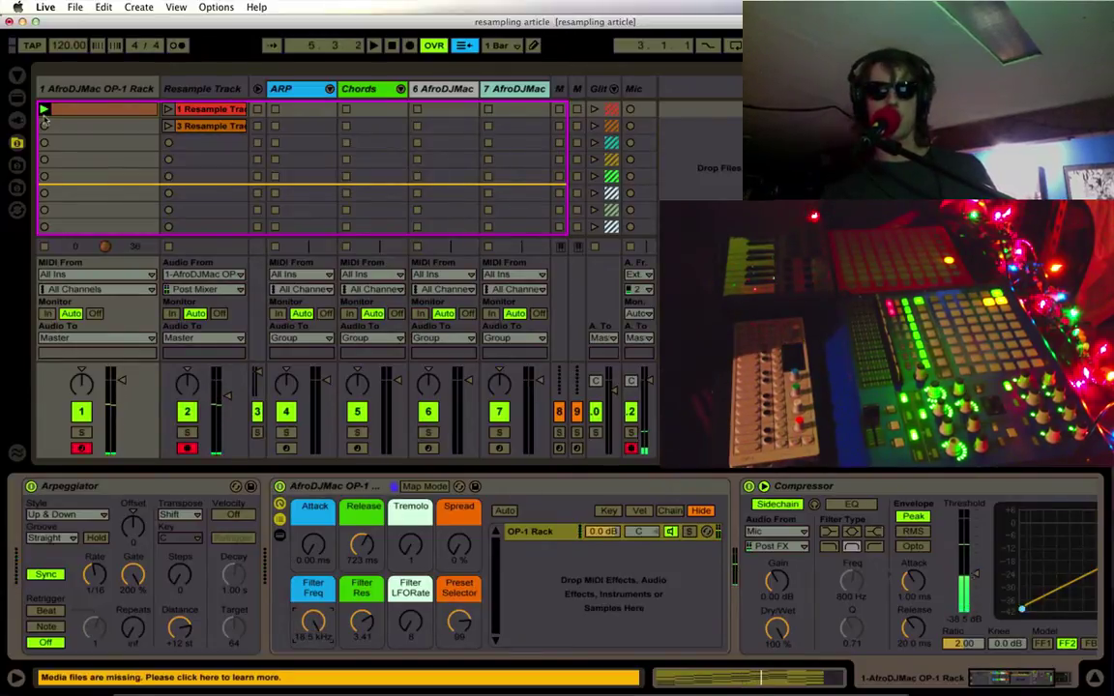
Stop the OP-1 Rack clip and listen to the 3 Resample Track clip with its waveform open
left_click(201, 127)
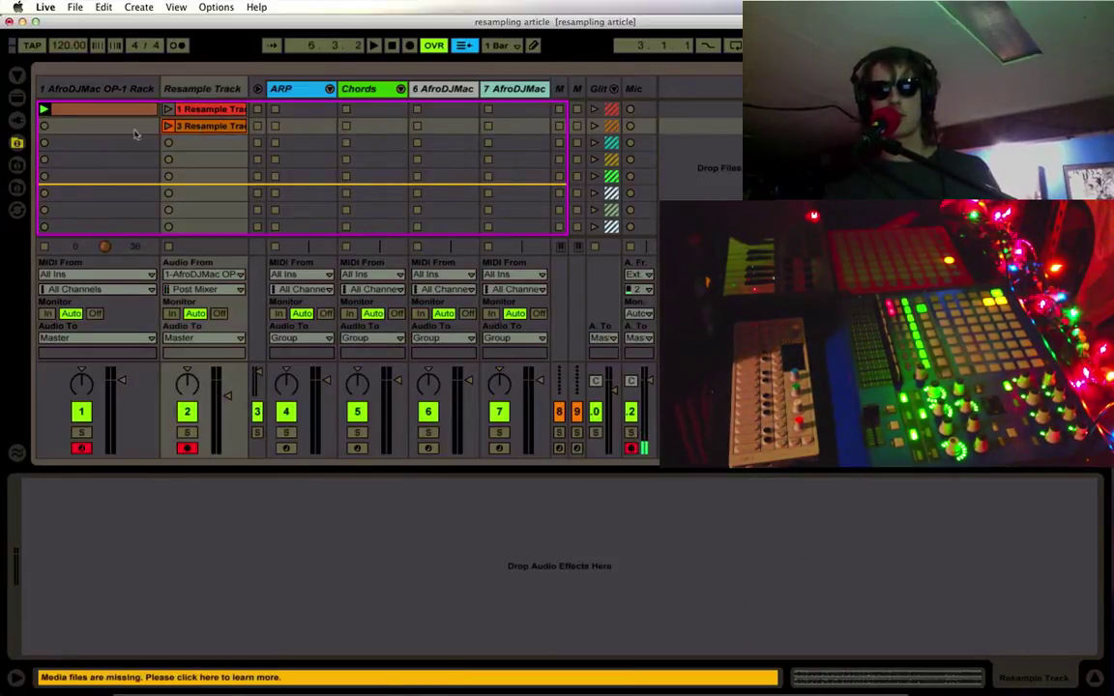
left_click(44, 109)
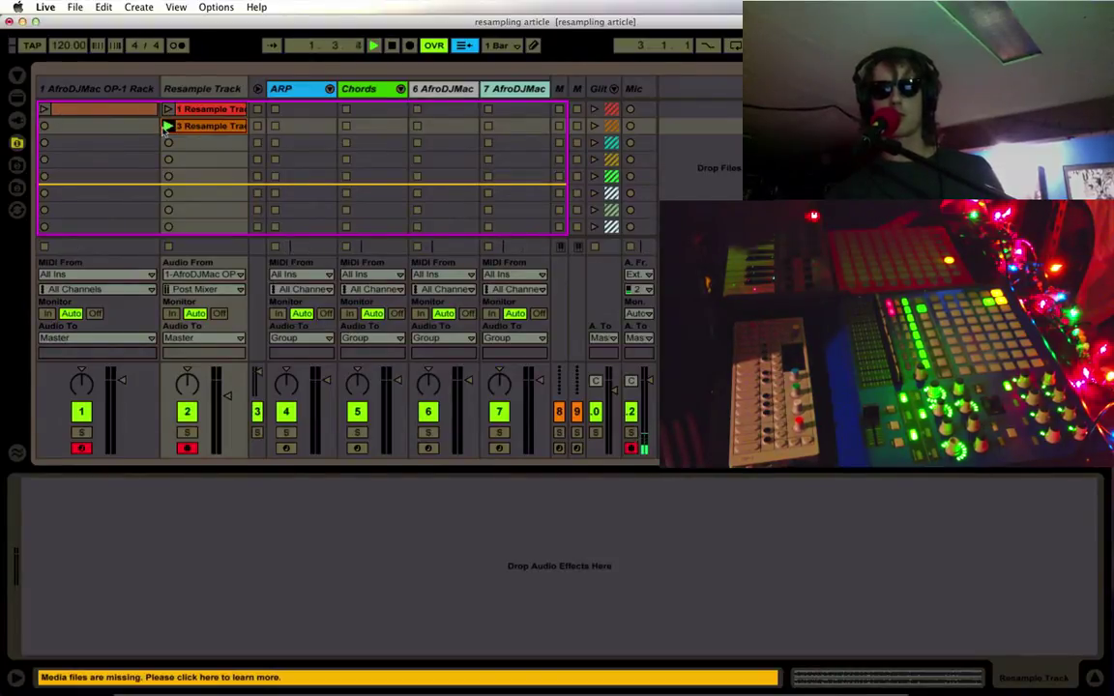
double_click(194, 130)
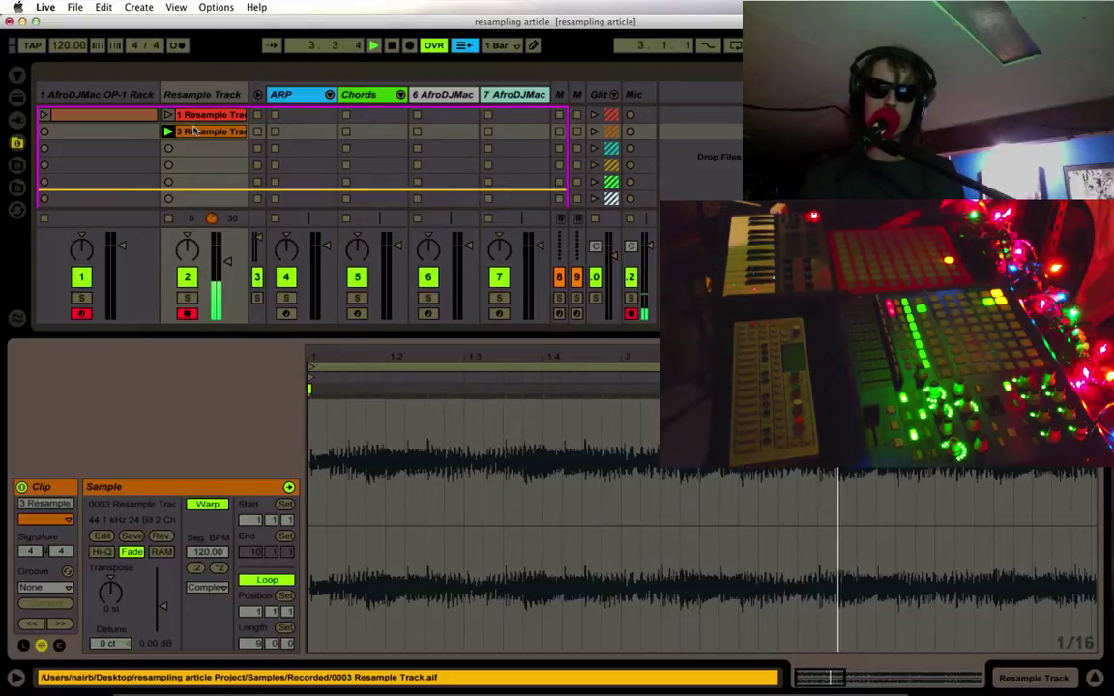
key("space")
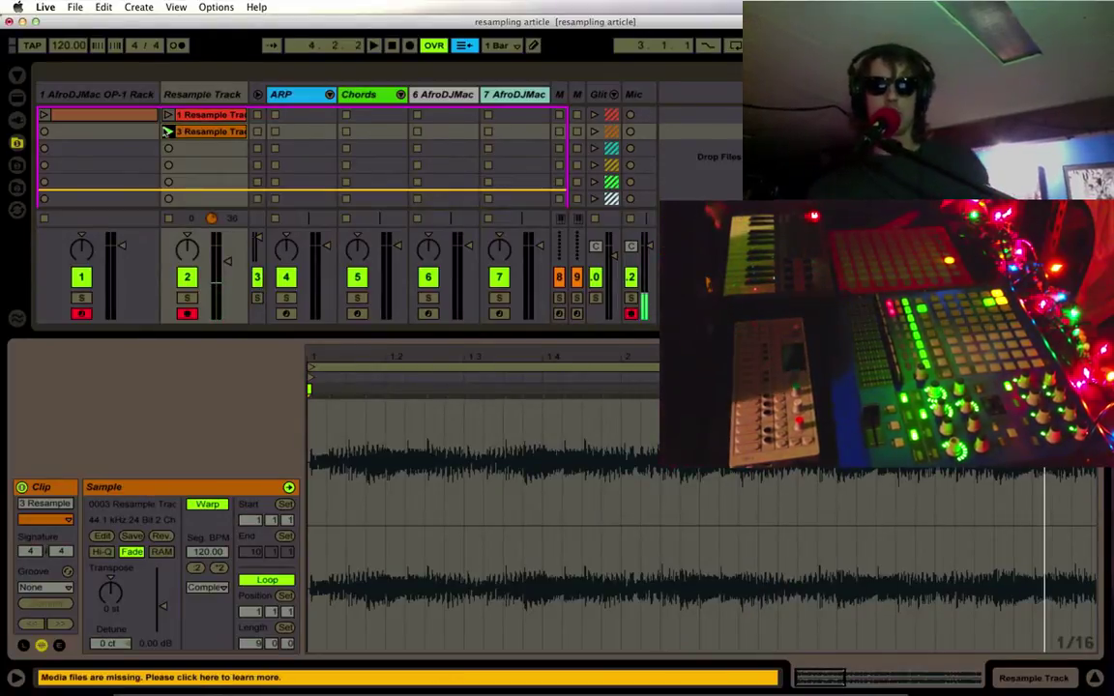
left_click(168, 132)
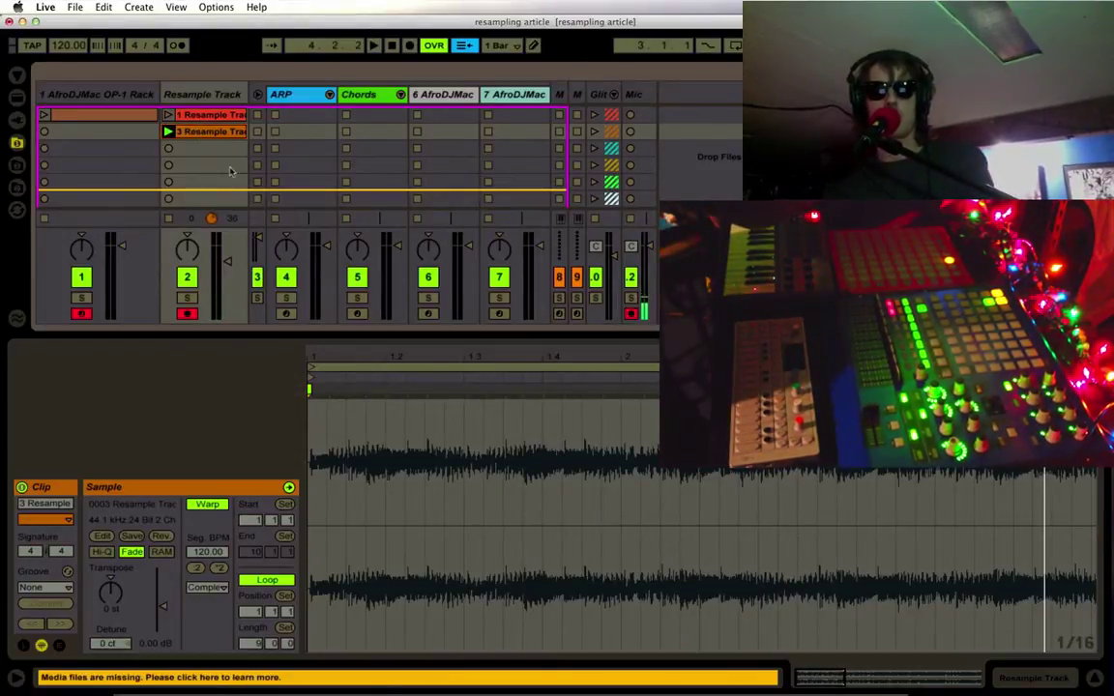
left_click_drag(307, 335, 292, 455)
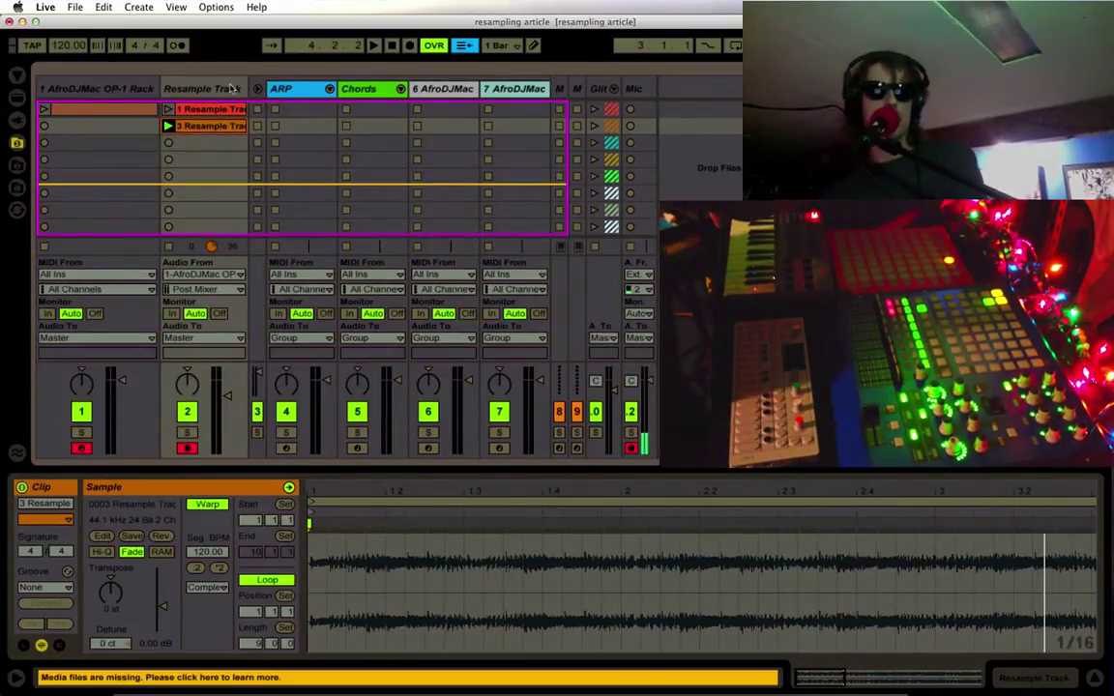
Review the slice-division choices for slicing the 1 Resample Track clip to a new MIDI track, keep 1/4 Note, and cancel the slicing
left_click(232, 88)
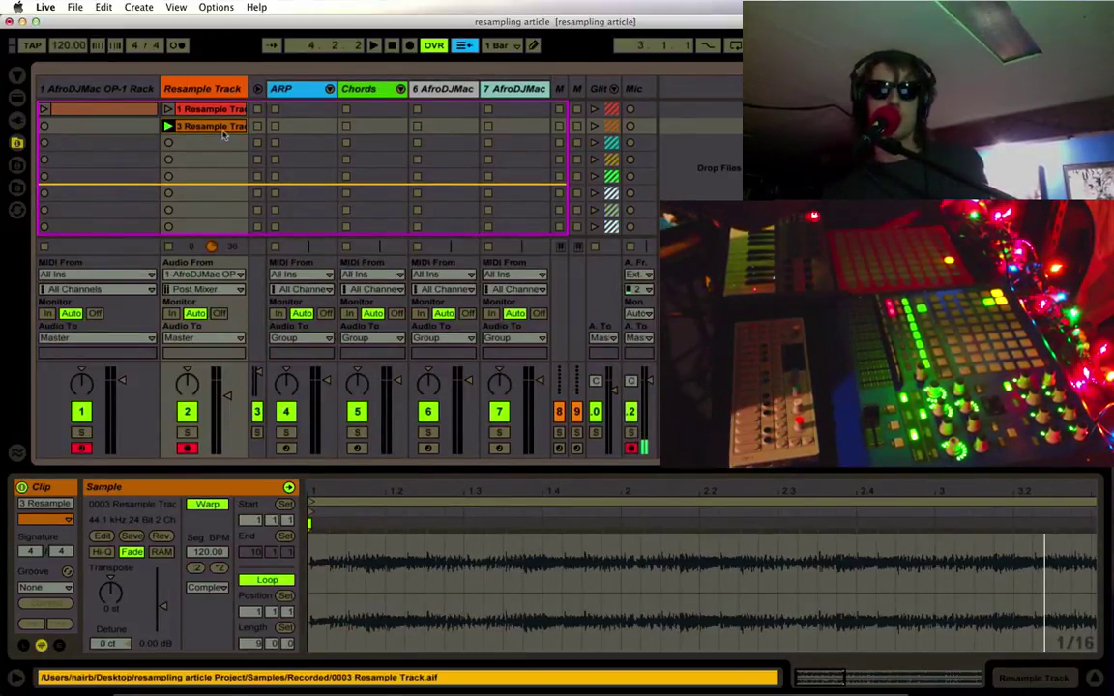
left_click(205, 110)
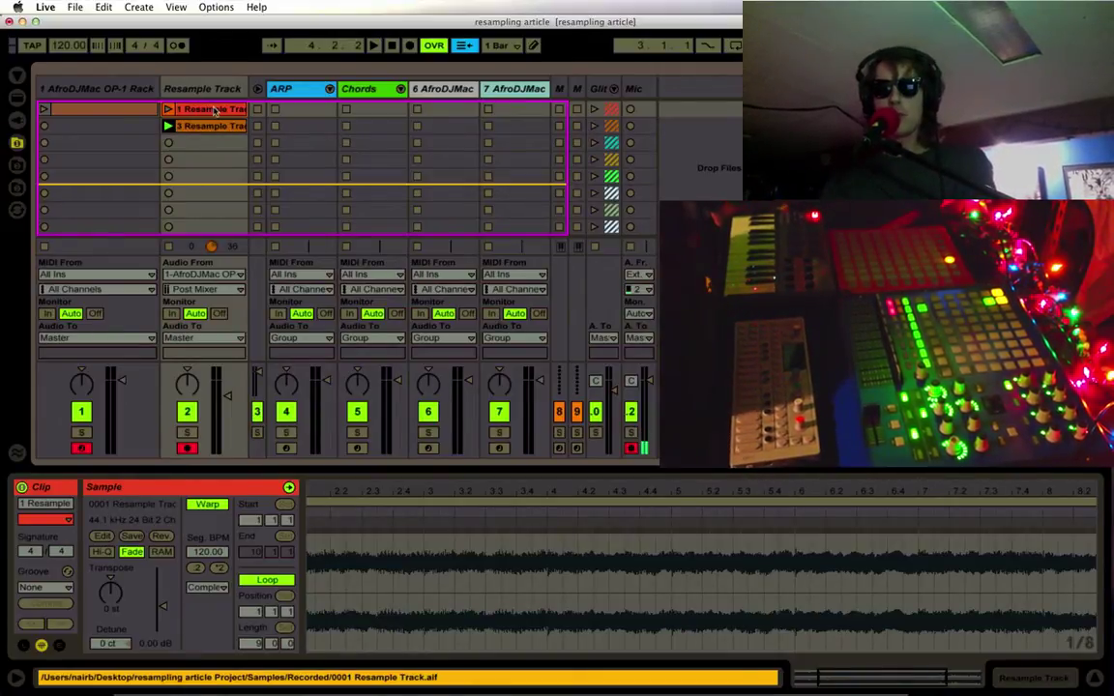
right_click(215, 111)
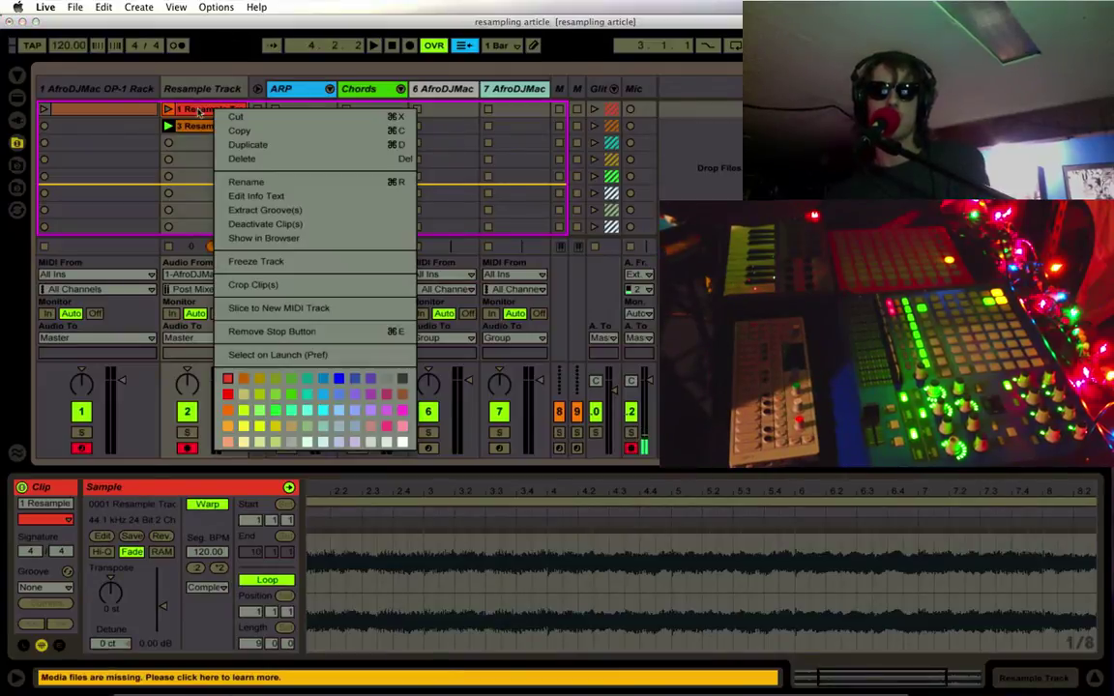
left_click(199, 111)
right_click(200, 112)
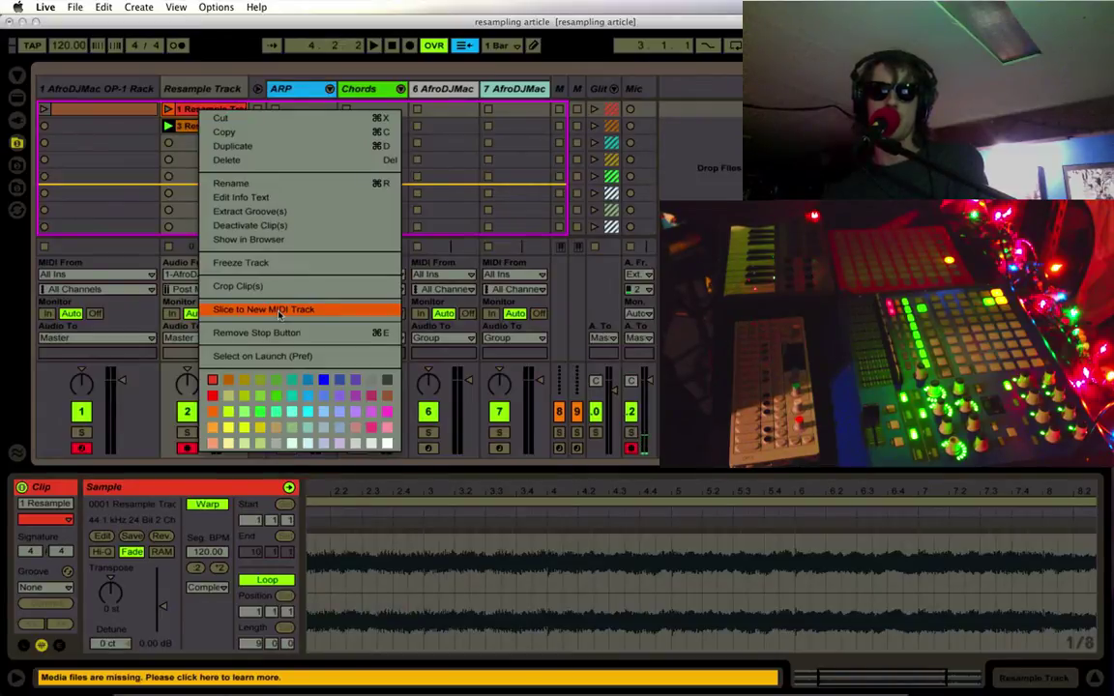
left_click(279, 309)
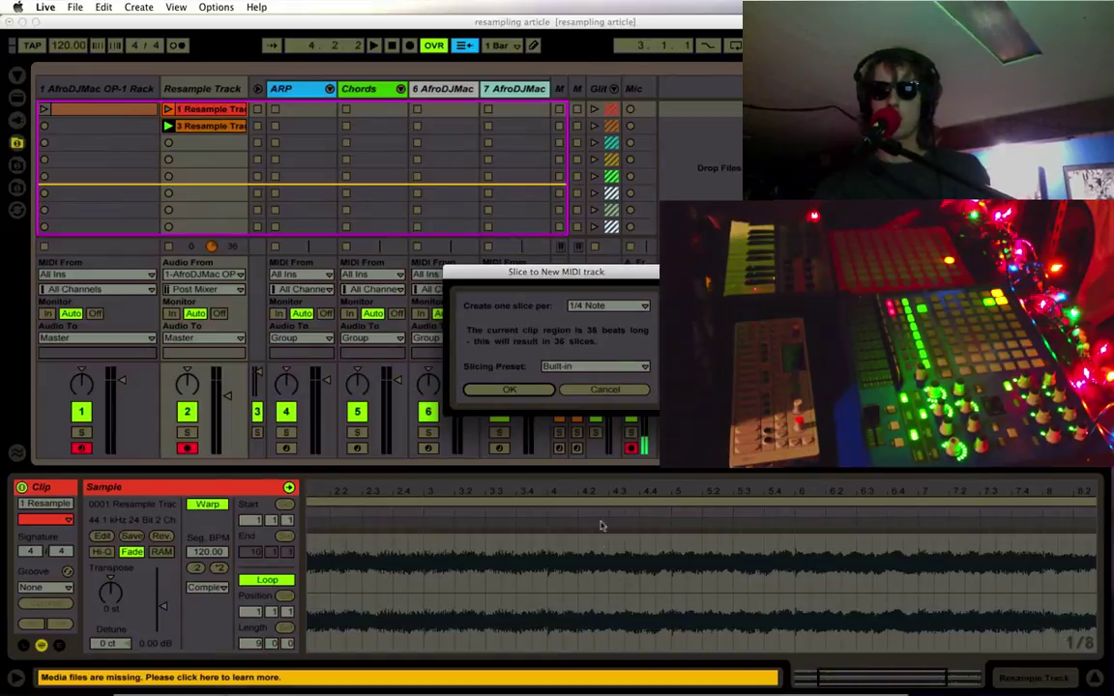
left_click(612, 308)
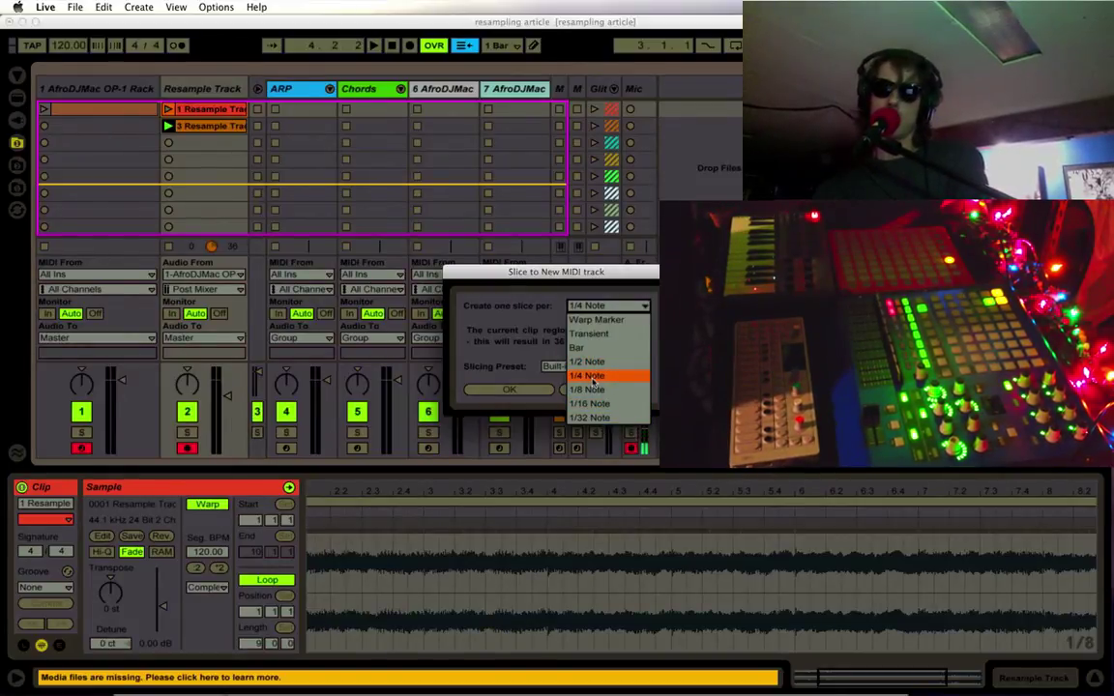
left_click(593, 380)
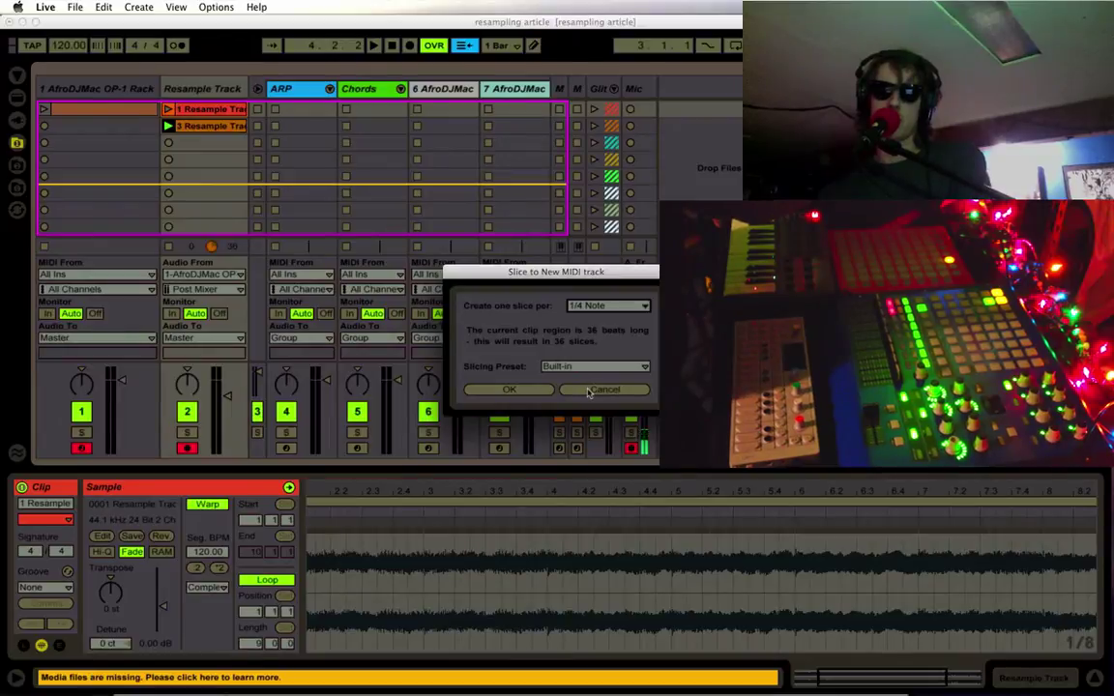
left_click(590, 390)
Examine the chord notes of the OP-1 Rack clip in an enlarged note editor, and shrink the editor again
left_click(98, 88)
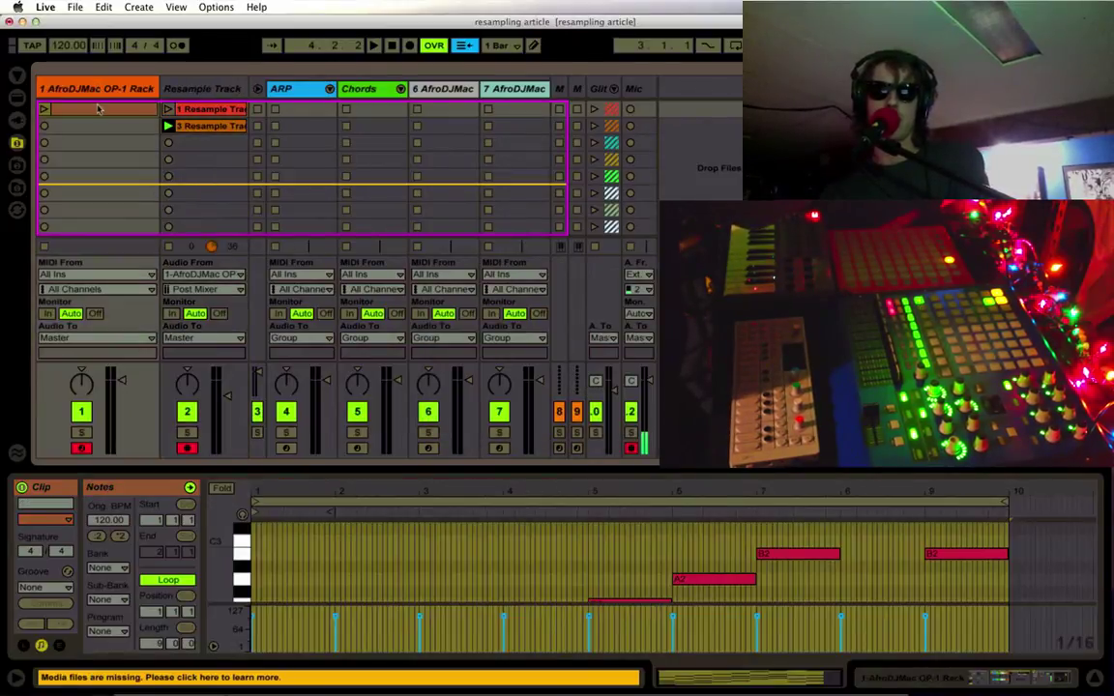
left_click(99, 109)
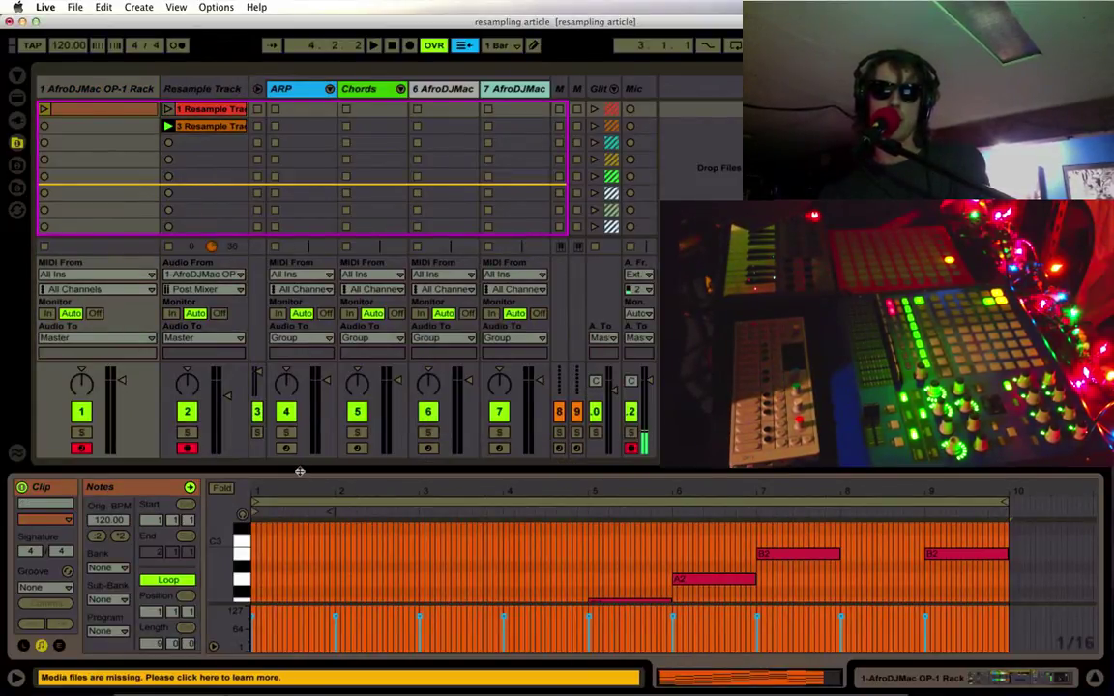
left_click_drag(299, 471, 301, 239)
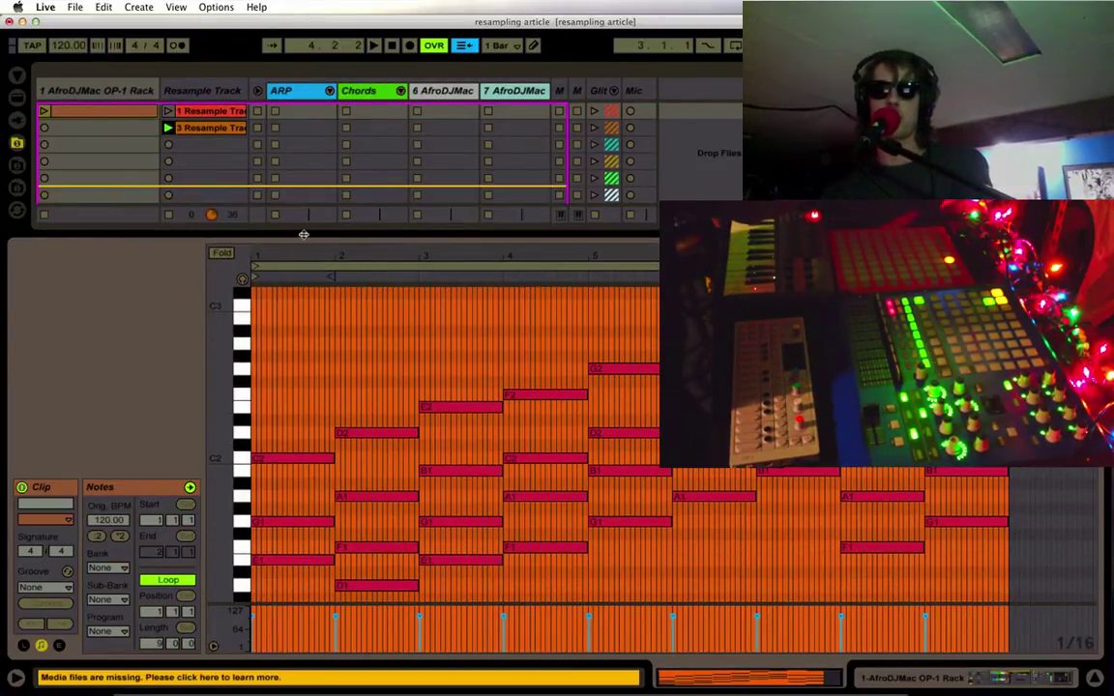
left_click_drag(304, 234, 303, 465)
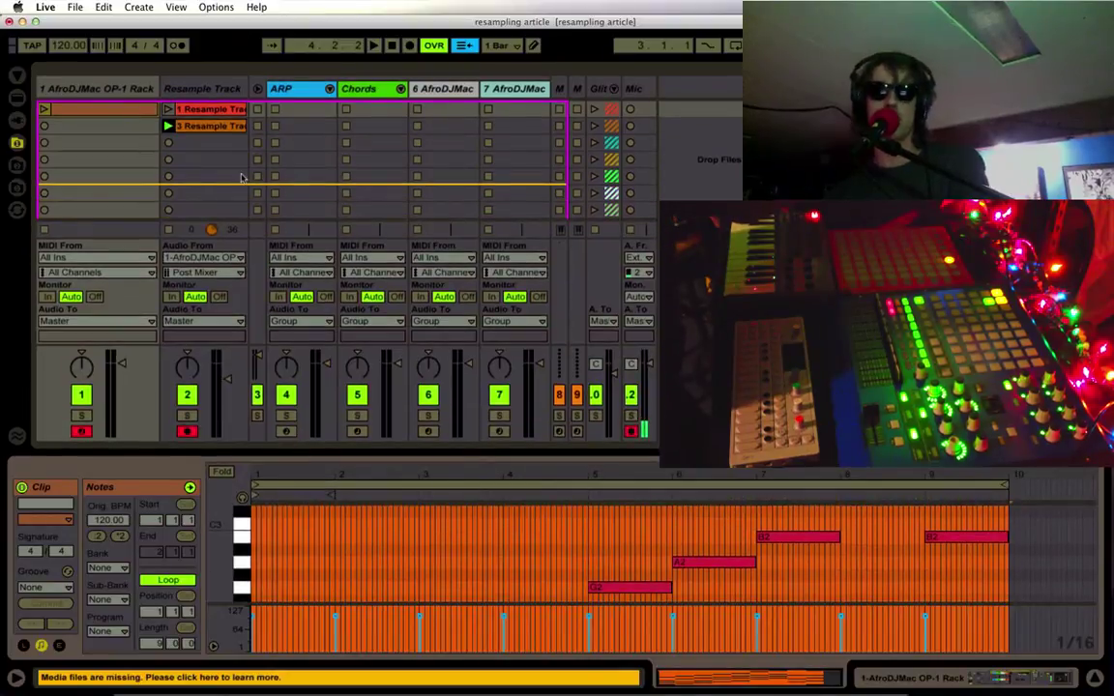
Review the slicing presets for the 1 Resample Track clip, choose the Dub Experiment preset, and cancel the slicing
left_click(226, 113)
right_click(225, 113)
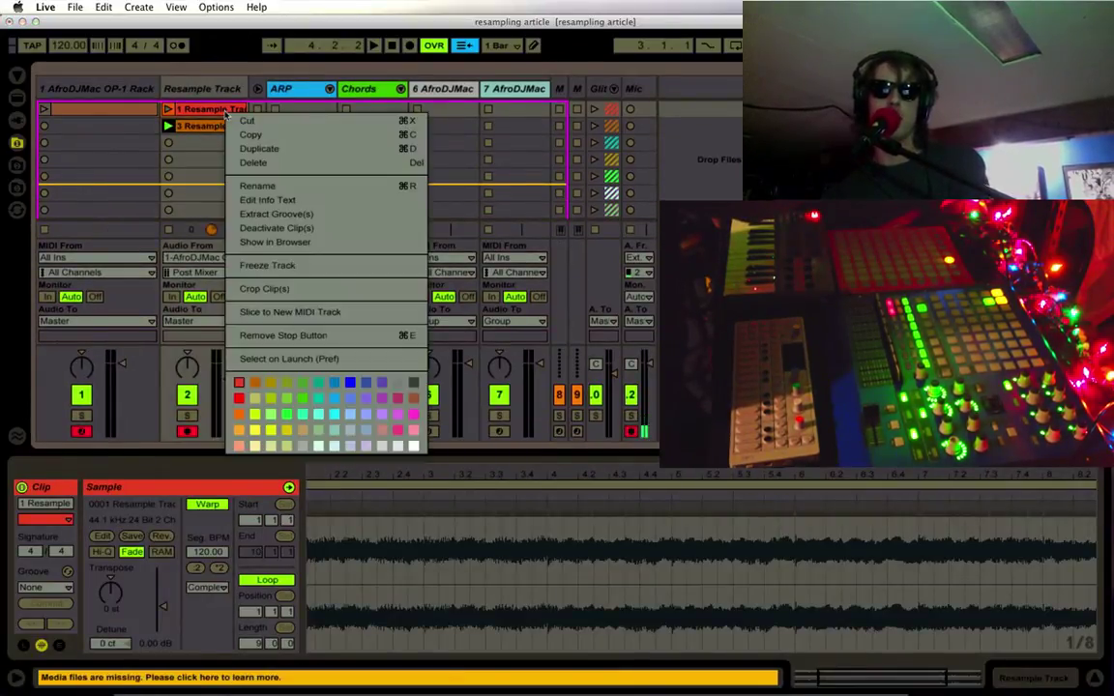
left_click(296, 312)
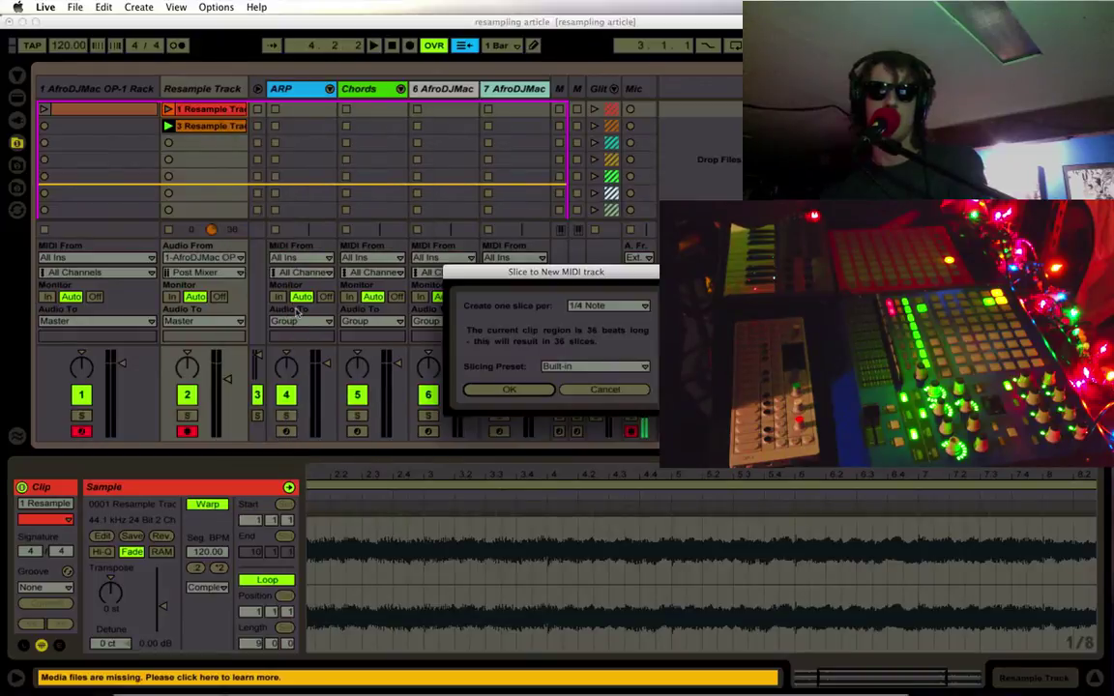
left_click(601, 367)
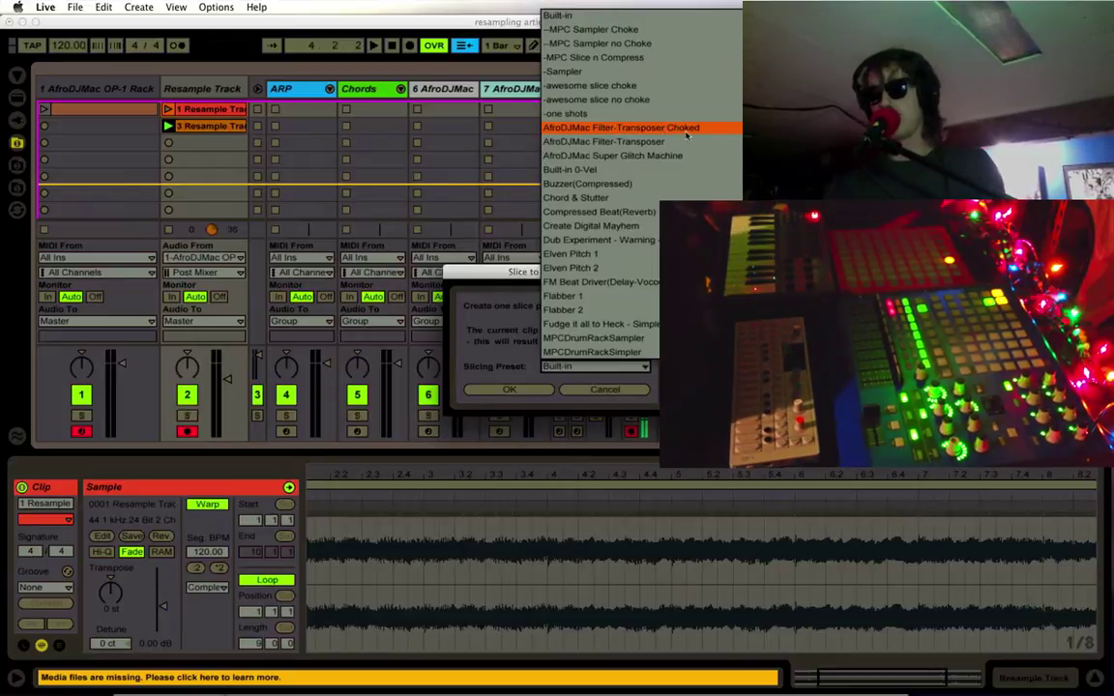
left_click(499, 27)
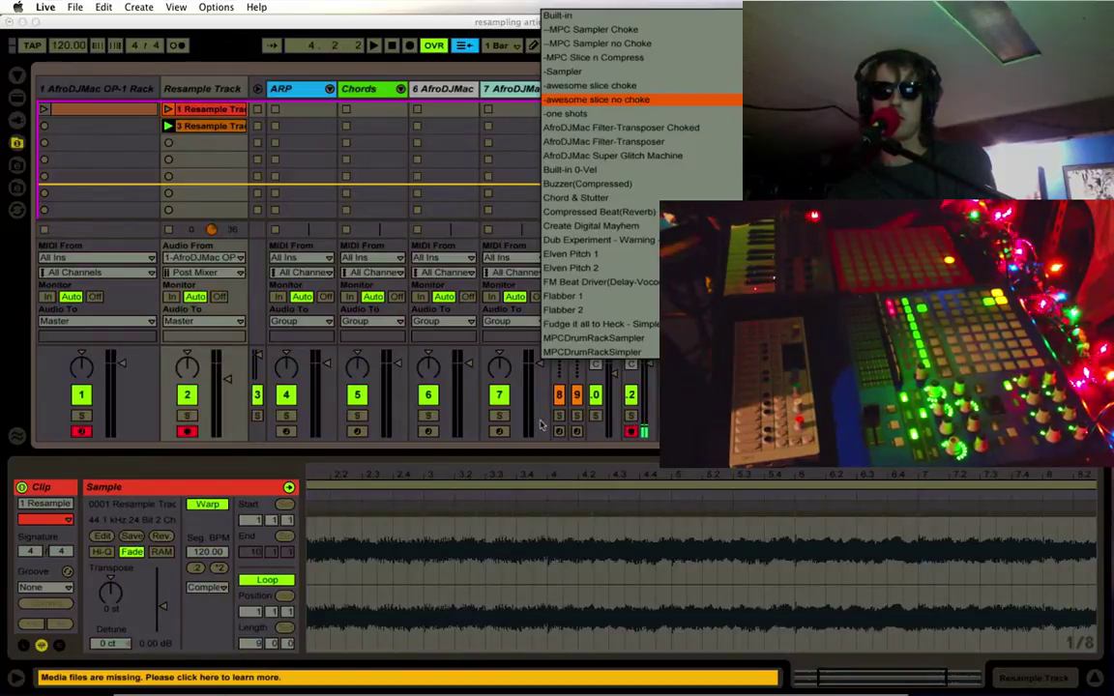
left_click(609, 242)
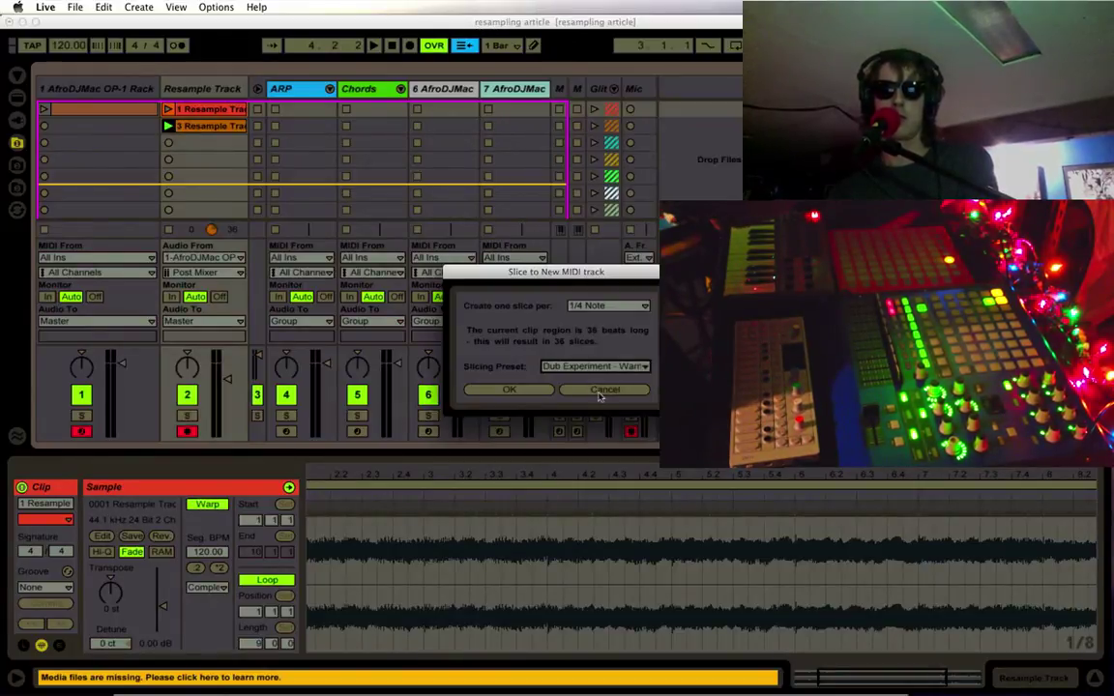
left_click(601, 390)
Compare the Filter-Transposer rack on track 7 with the Filter-Transposer Choked rack on track 6
left_click(519, 90)
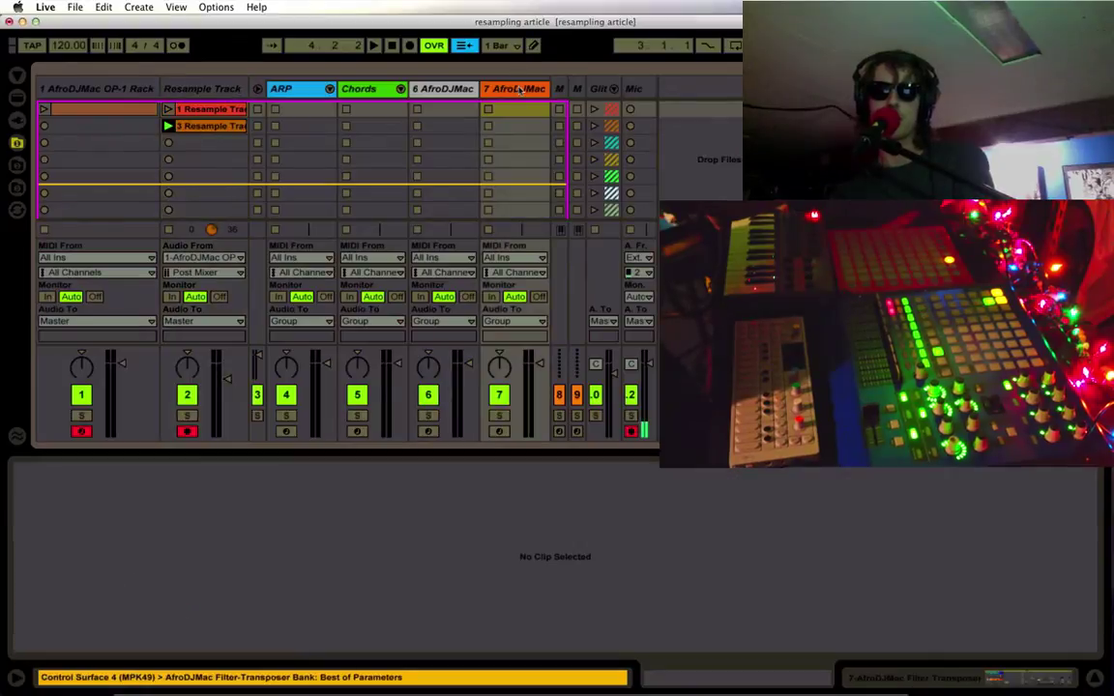
left_click(445, 90)
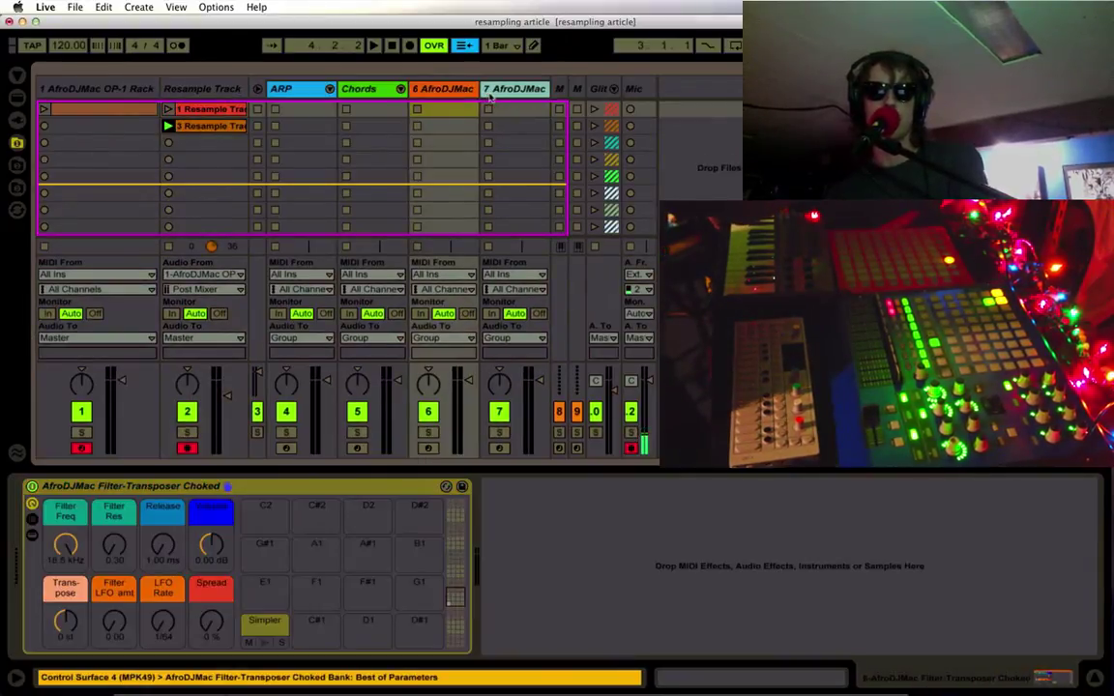
left_click(503, 90)
left_click(445, 90)
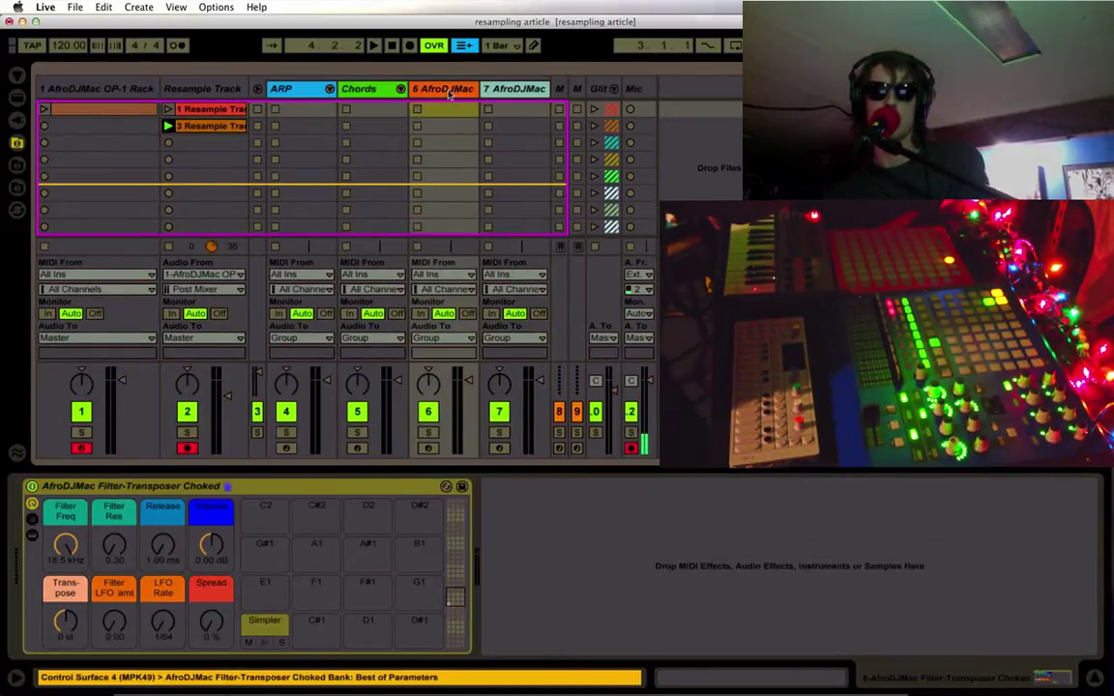
left_click(497, 90)
left_click(442, 90)
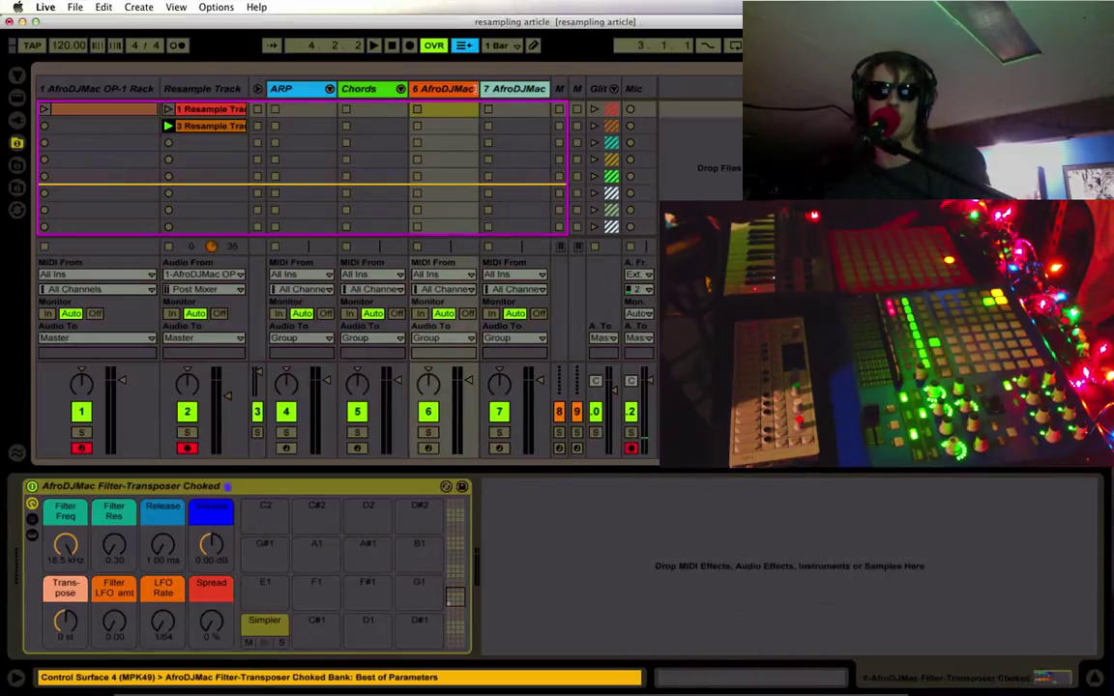
left_click(517, 90)
left_click(444, 89)
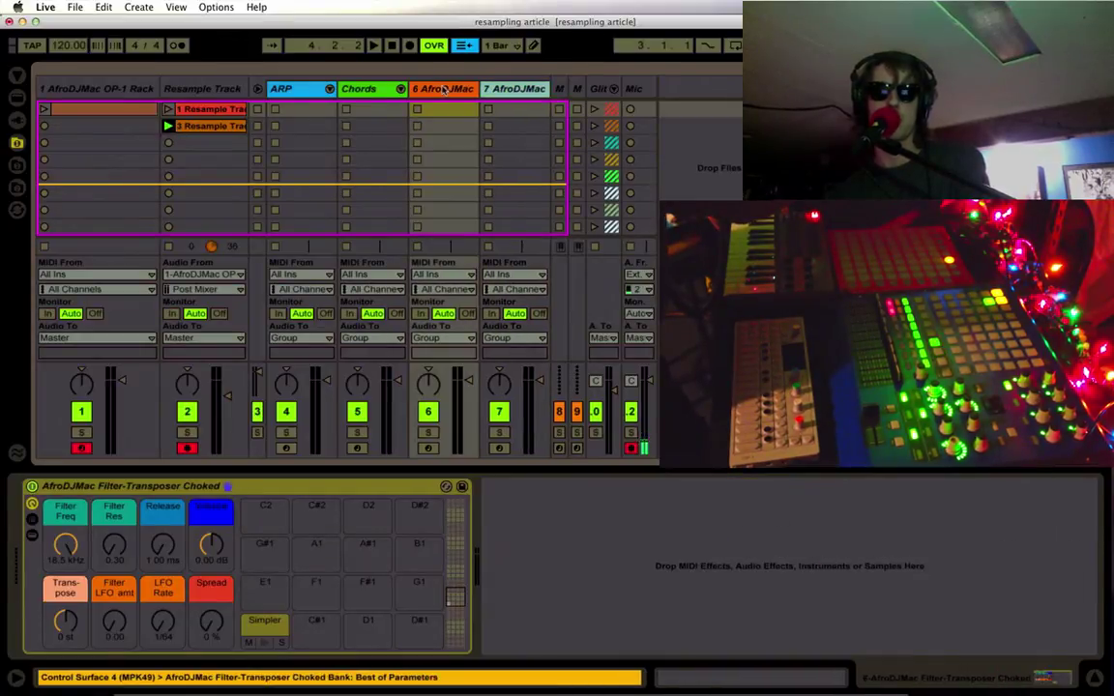
left_click(498, 89)
left_click(443, 89)
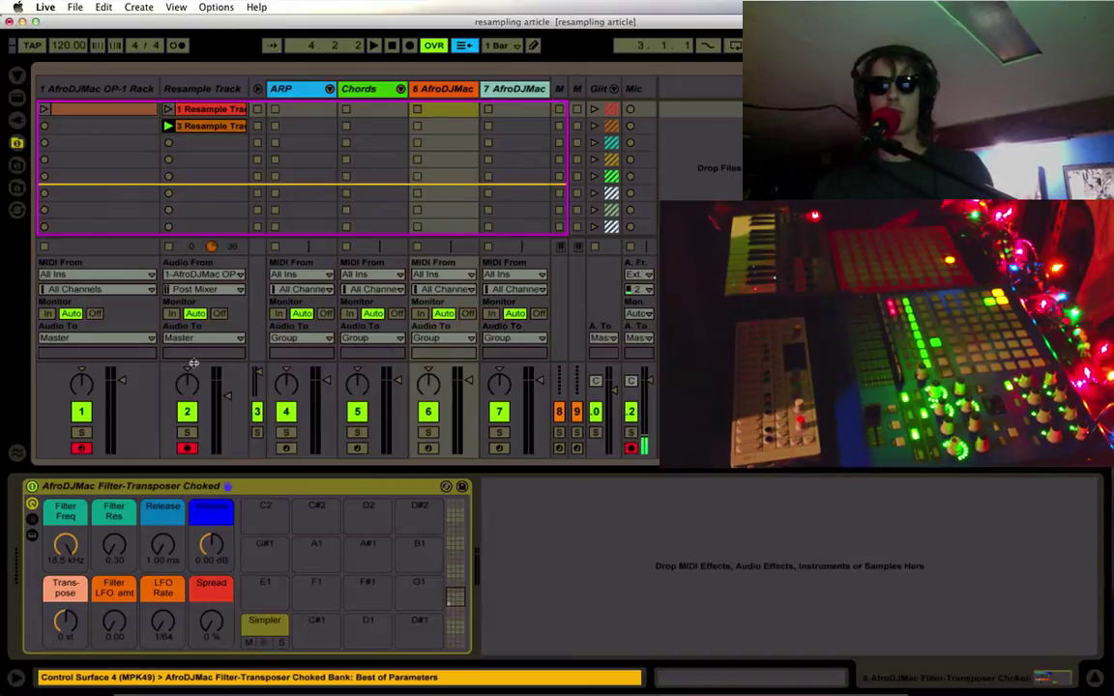
Show the library's Slicing defaults folder as the destination for the Filter-Transposer Choked rack, and hide the browser again
left_click(18, 77)
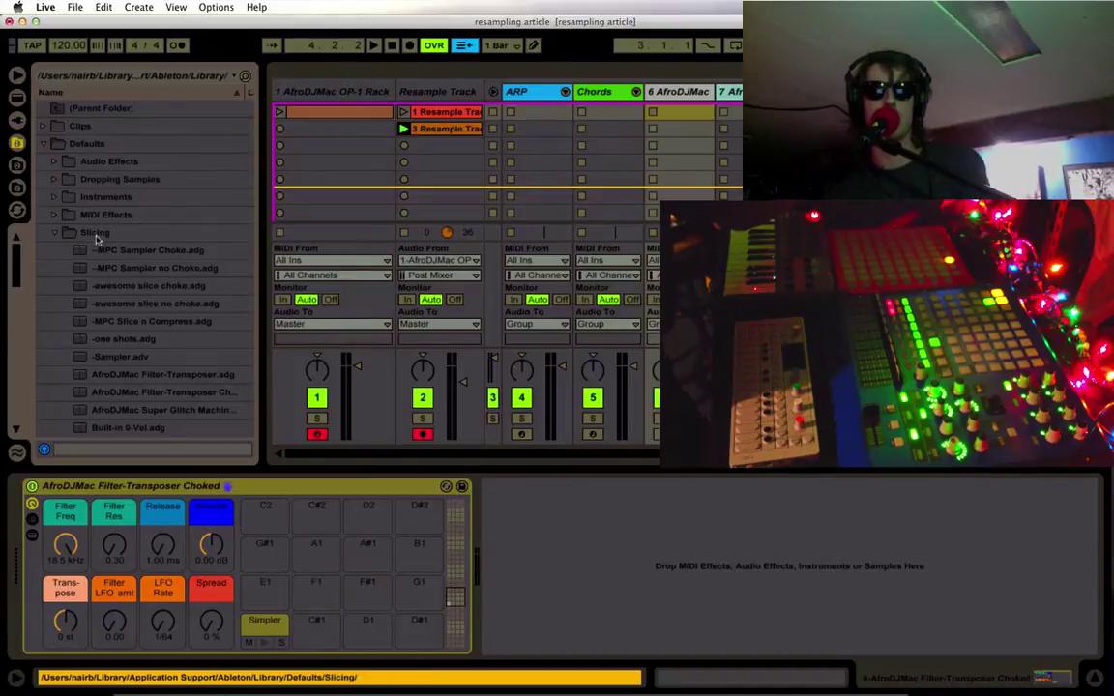
left_click_drag(129, 487, 125, 339)
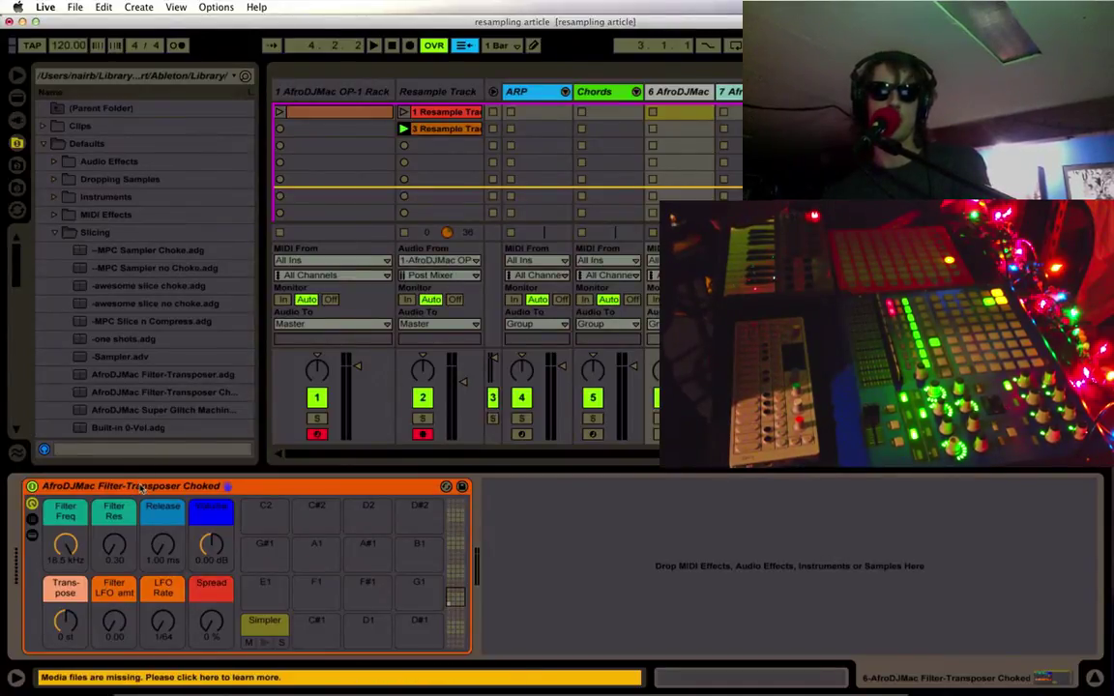
left_click(17, 75)
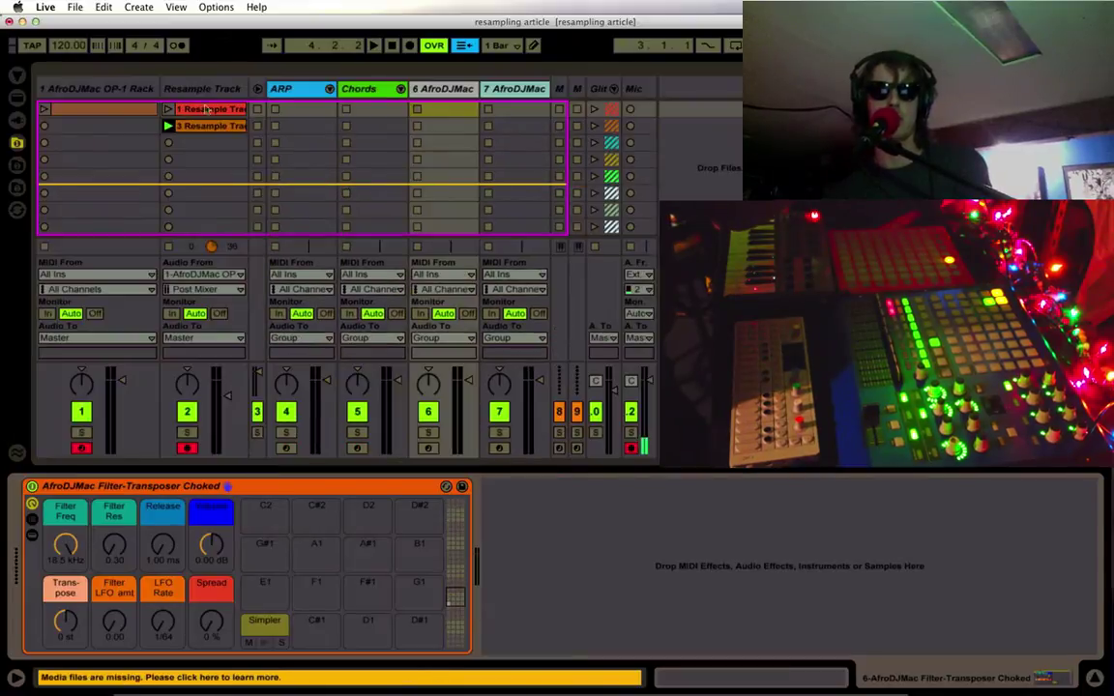
right_click(211, 115)
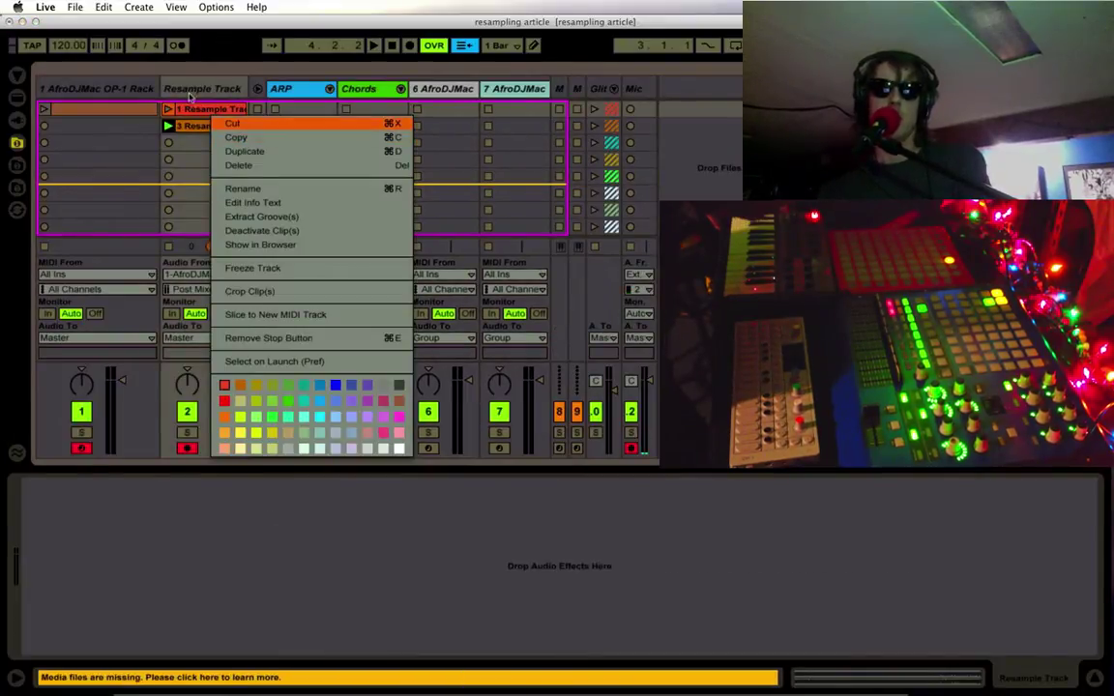
key("Escape")
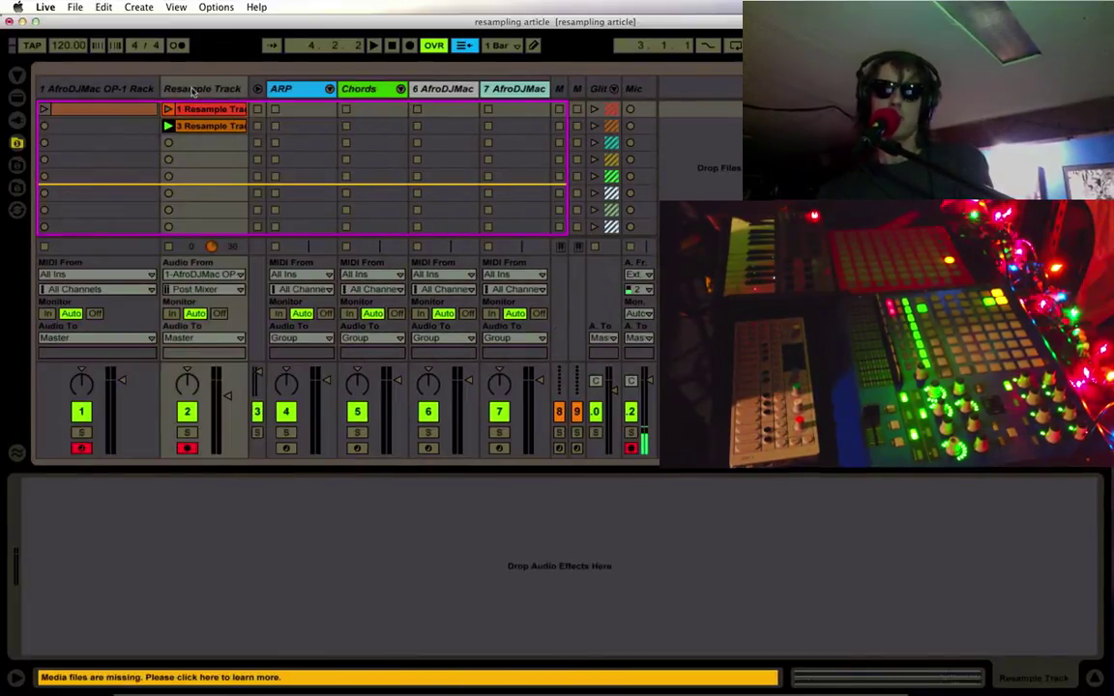
Disarm the OP-1 Rack track and arm the Chords track for playing its sliced rack
left_click(364, 90)
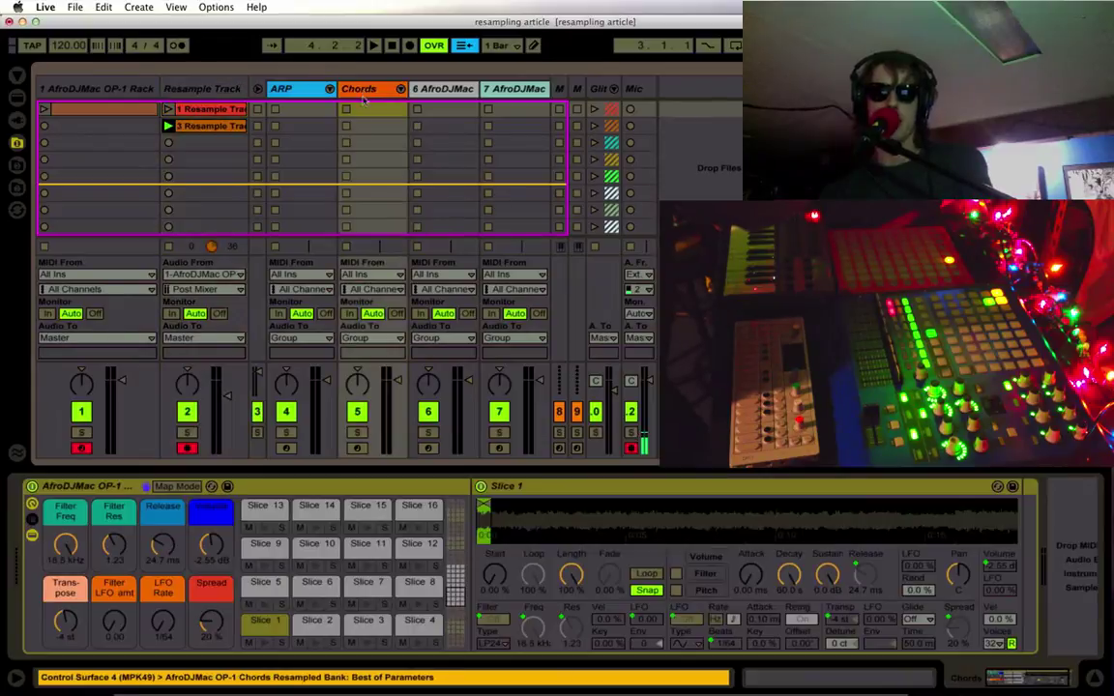
left_click(84, 450)
left_click(327, 426)
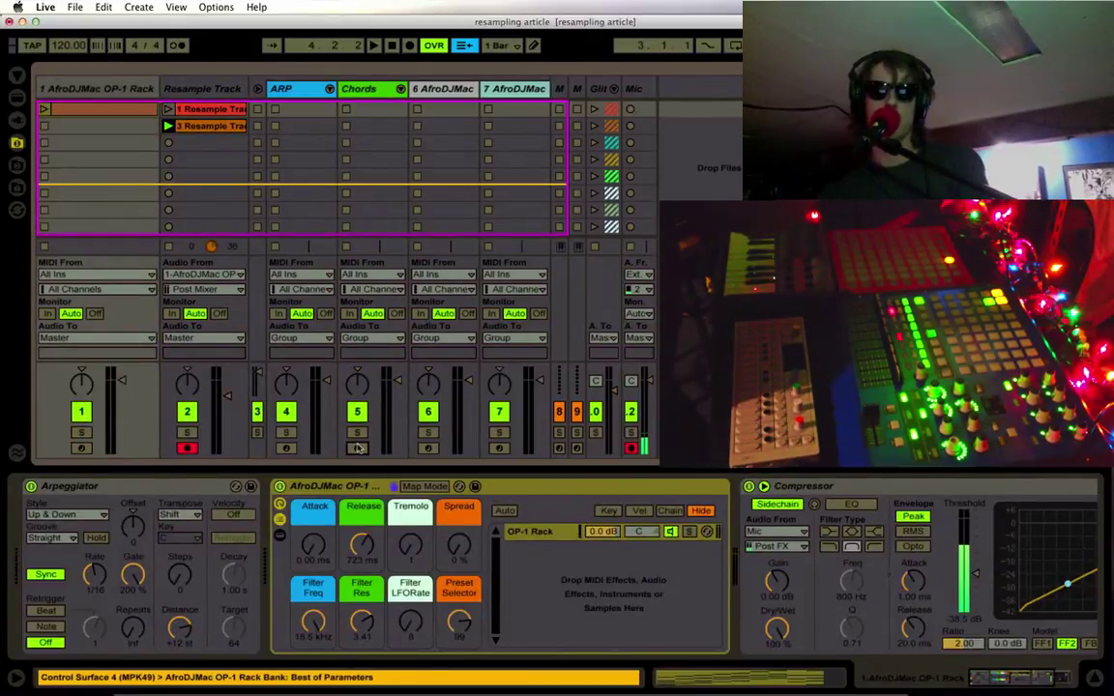
left_click(357, 449)
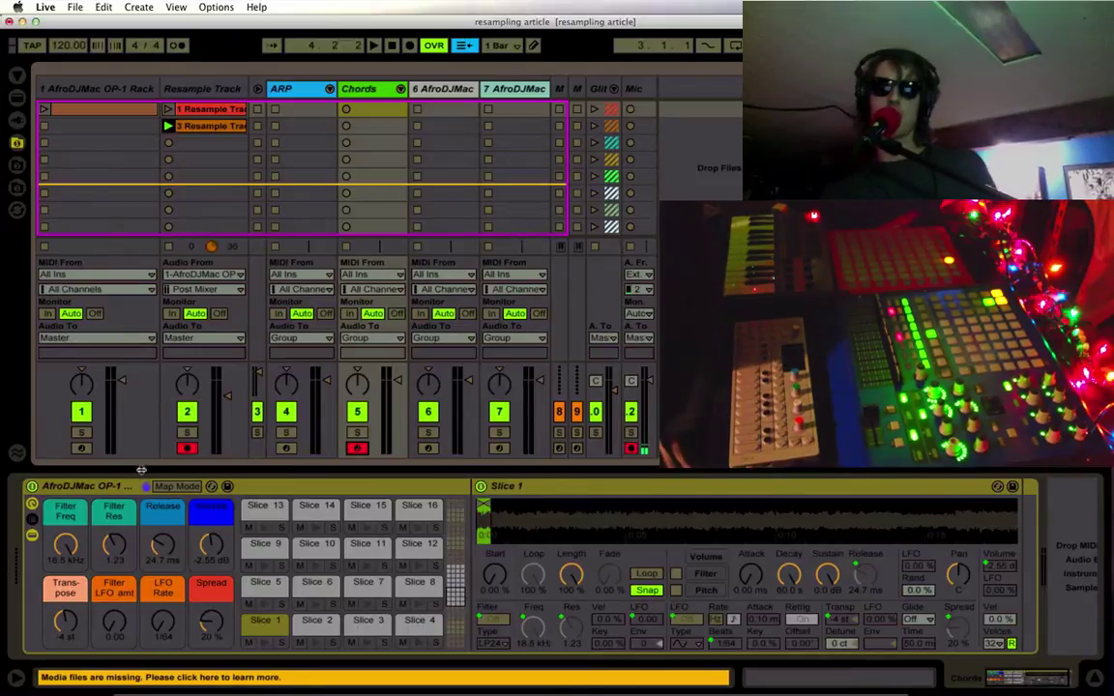
Try the Chords rack's Release at 7.50 s, set it to 1.00 ms, and set Transpose to -3 st
left_click(90, 489)
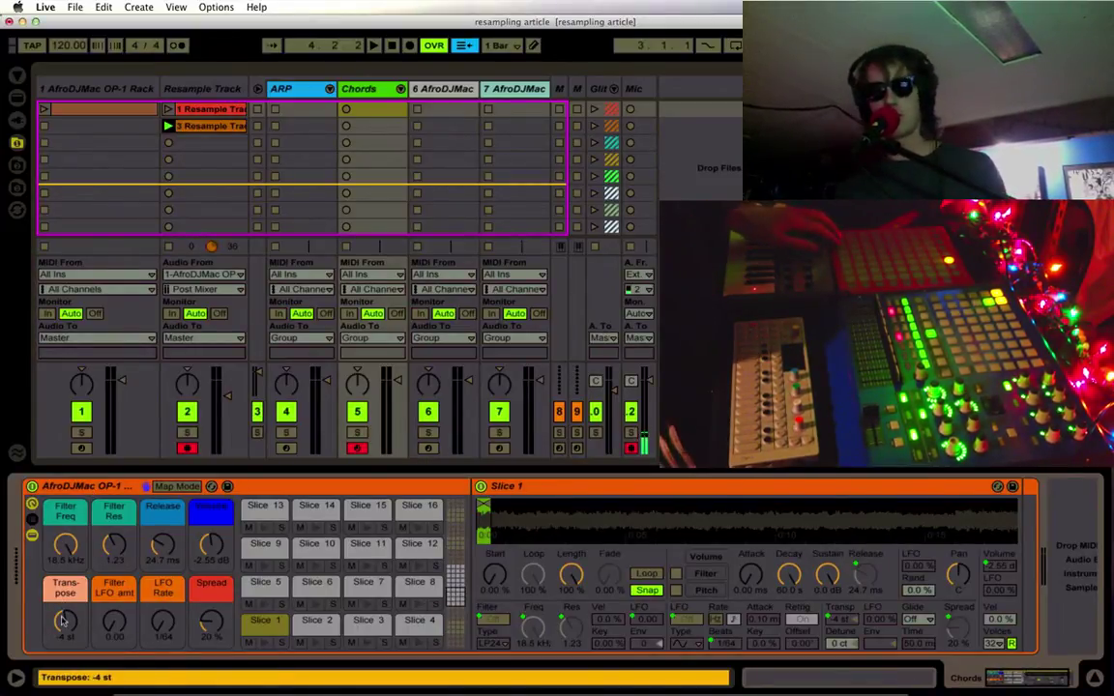
mouse_move(66, 545)
left_mouse_down()
mouse_move(66, 637)
mouse_move(66, 548)
left_mouse_up()
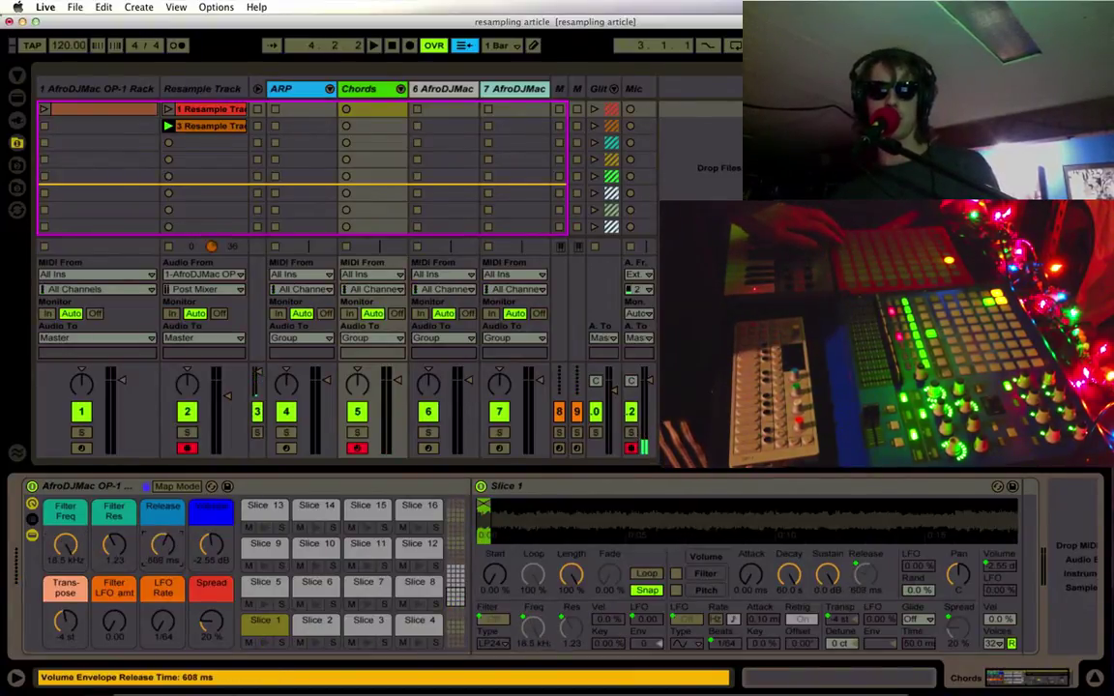
left_click_drag(162, 545, 163, 484)
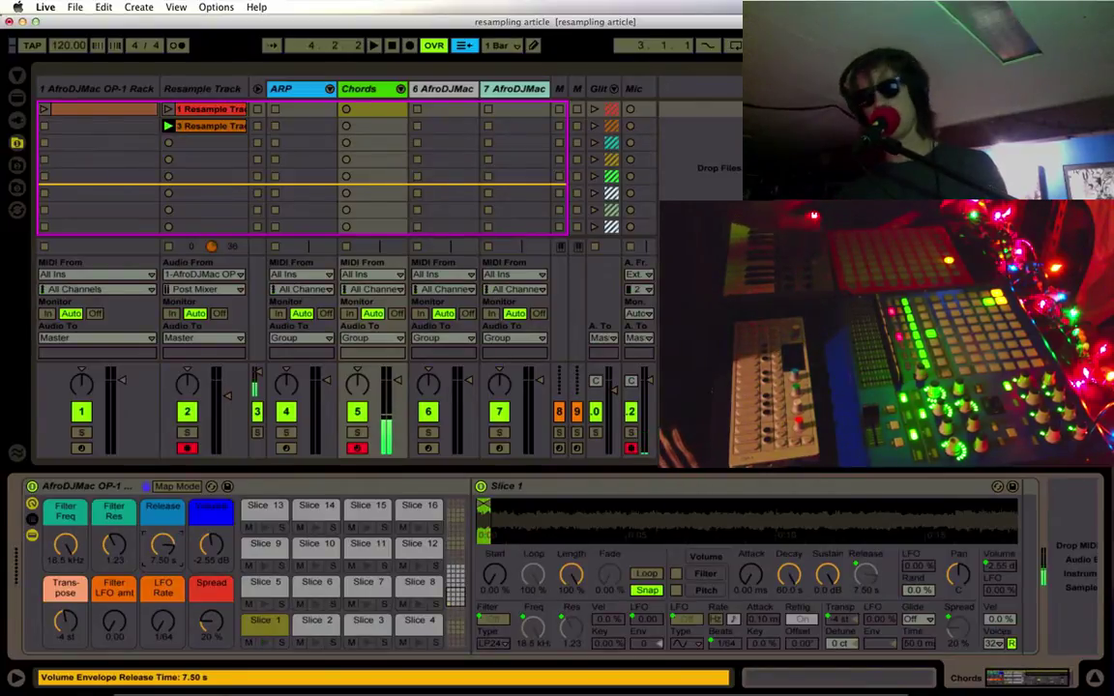
left_click_drag(163, 545, 163, 619)
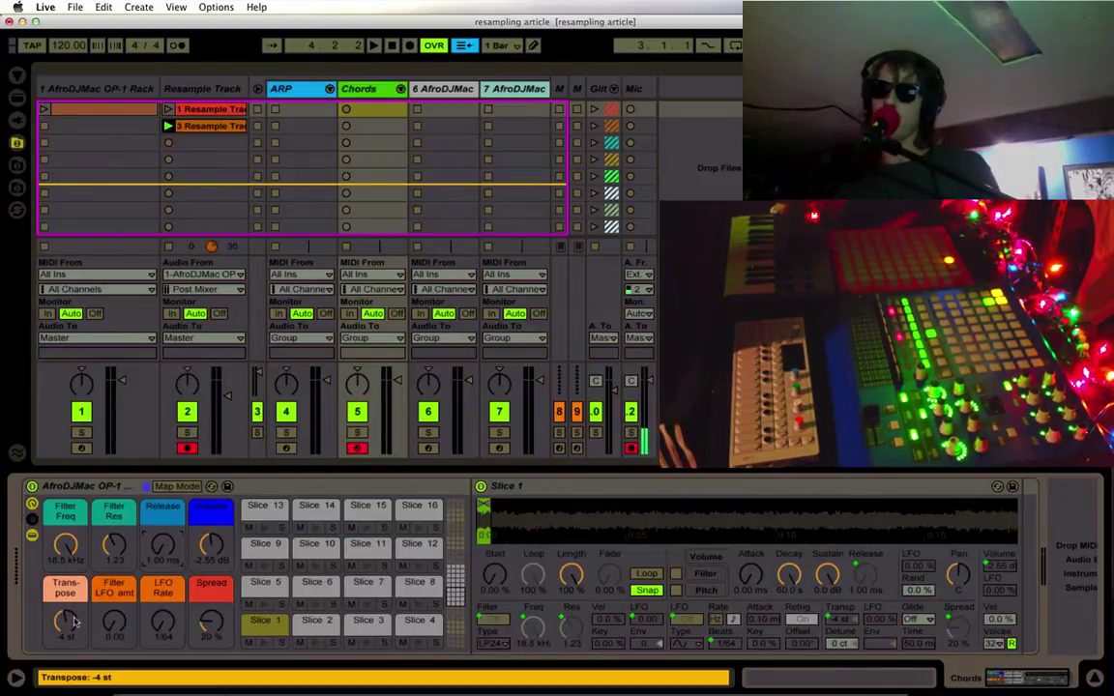
mouse_move(65, 622)
left_mouse_down()
mouse_move(66, 585)
mouse_move(66, 636)
left_mouse_up()
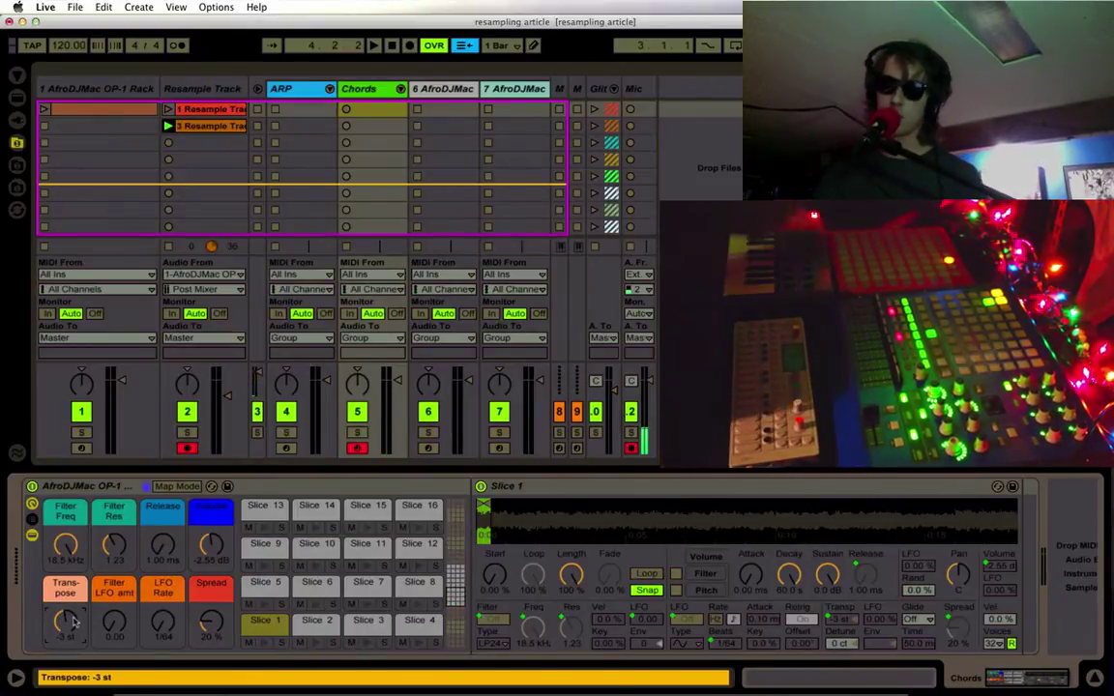
Disarm the Chords track and bring up the ARP track's sliced rack
left_click_drag(73, 621, 73, 625)
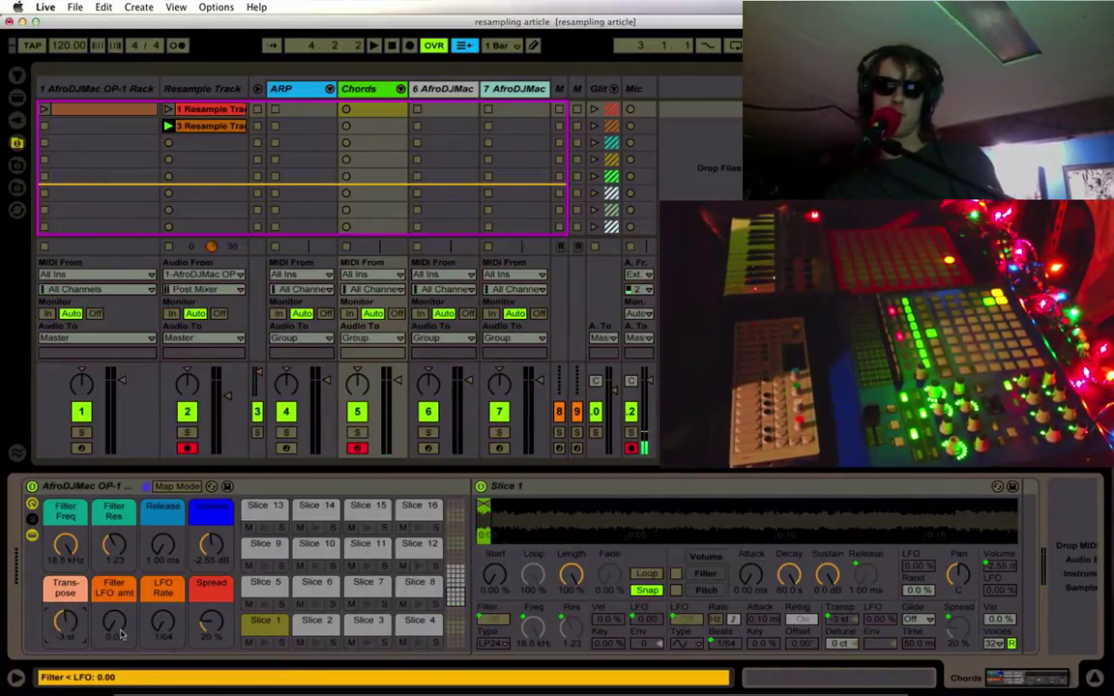
left_click(114, 490)
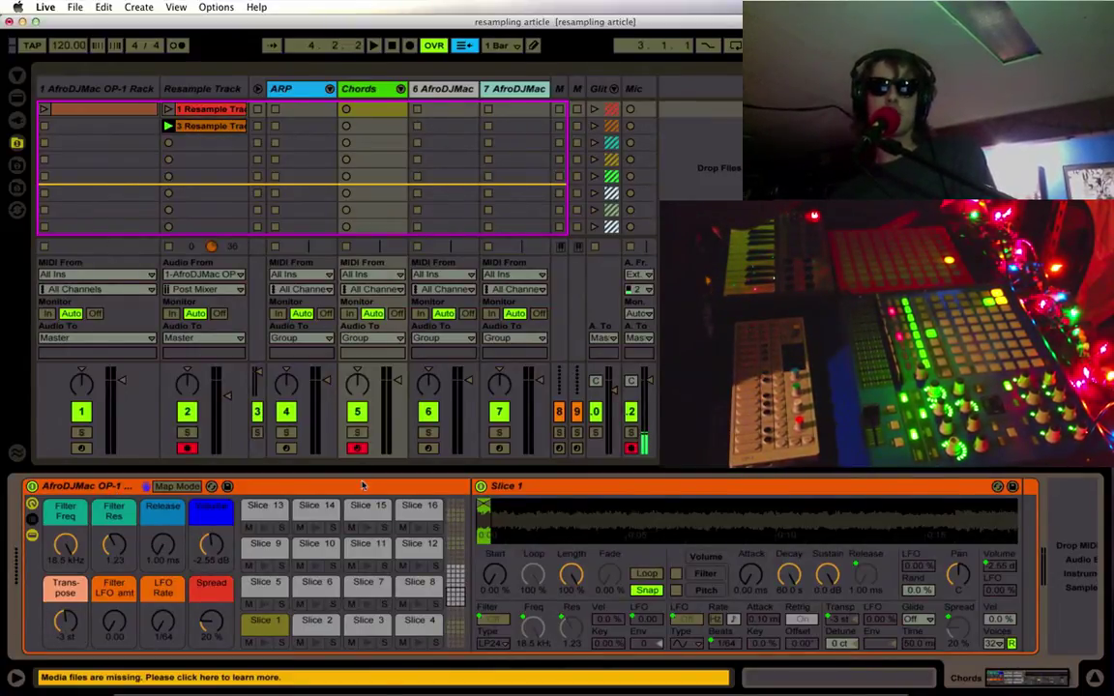
left_click(358, 448)
left_click(300, 89)
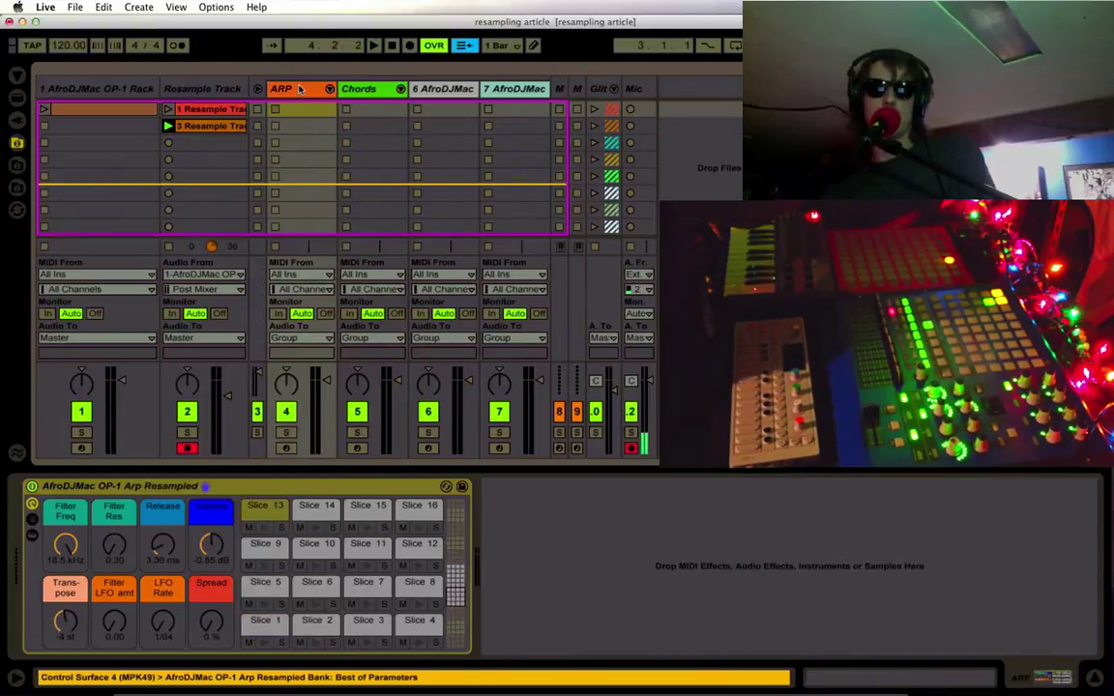
Play back the 3 Resample Track recording on the Resample Track to hear the unsliced audio, and stop it
left_click(204, 125)
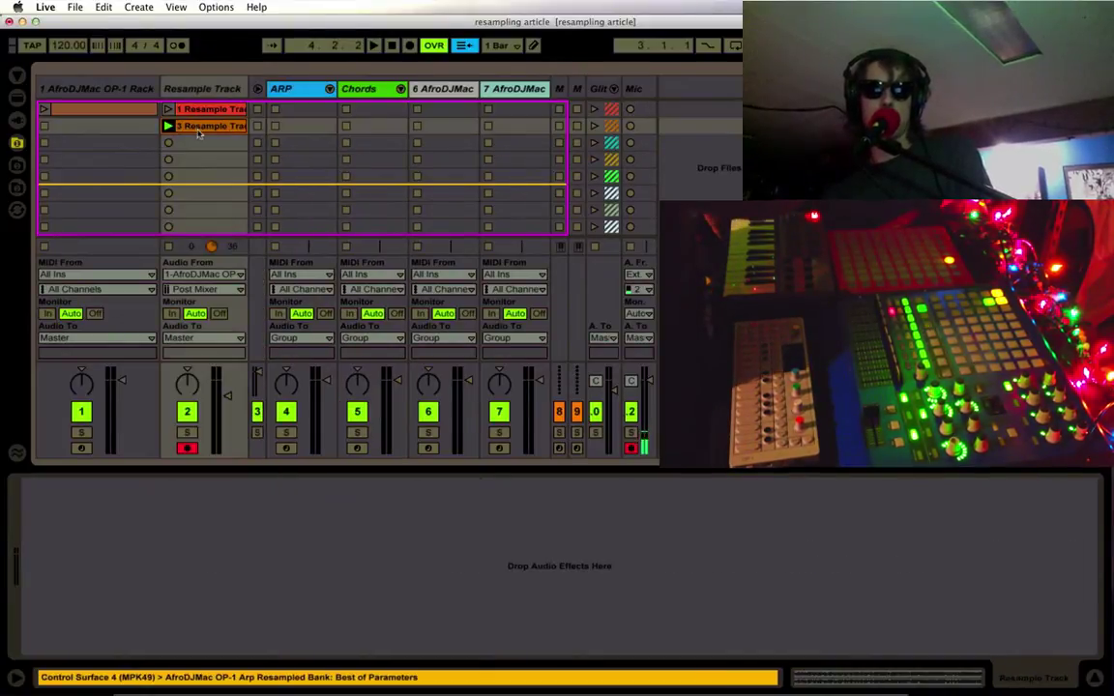
left_click(169, 126)
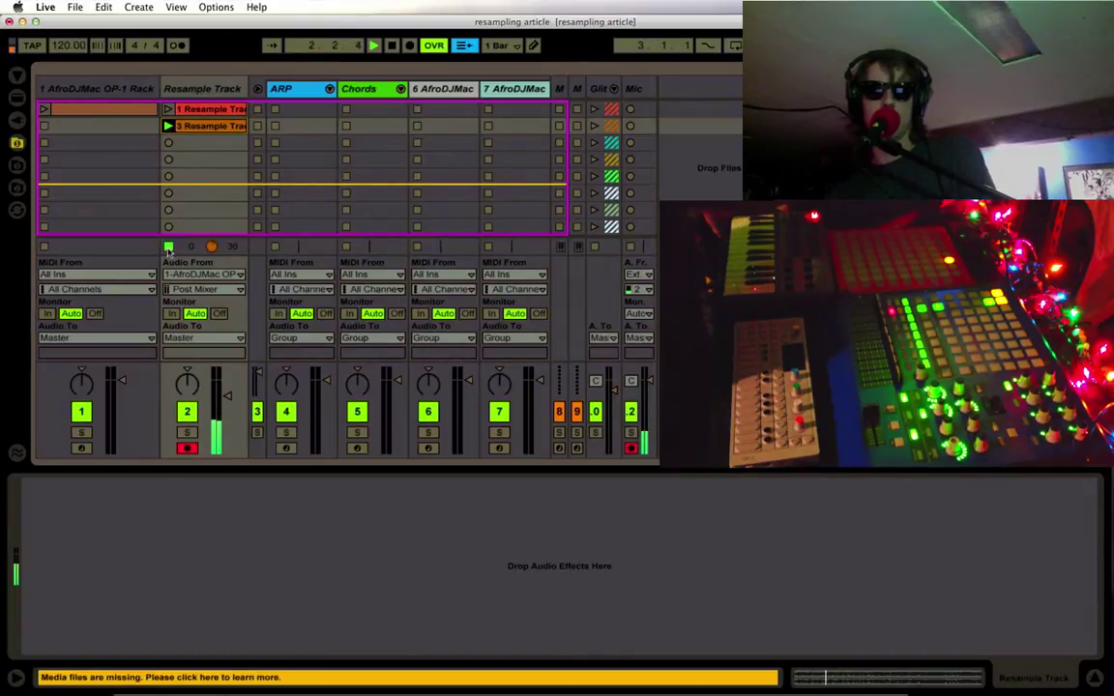
Arm the ARP track for playing its slices and set the Arp Resampled rack's Release to 38.9 s
left_click(286, 448)
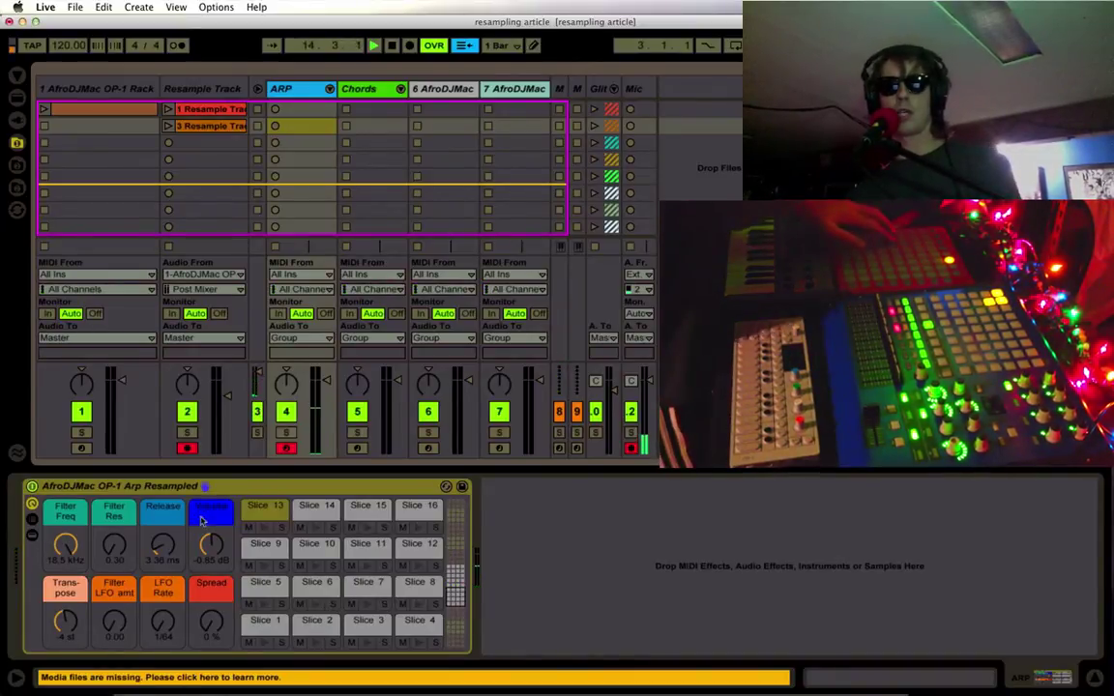
mouse_move(163, 546)
left_mouse_down()
mouse_move(163, 503)
mouse_move(166, 537)
left_mouse_up()
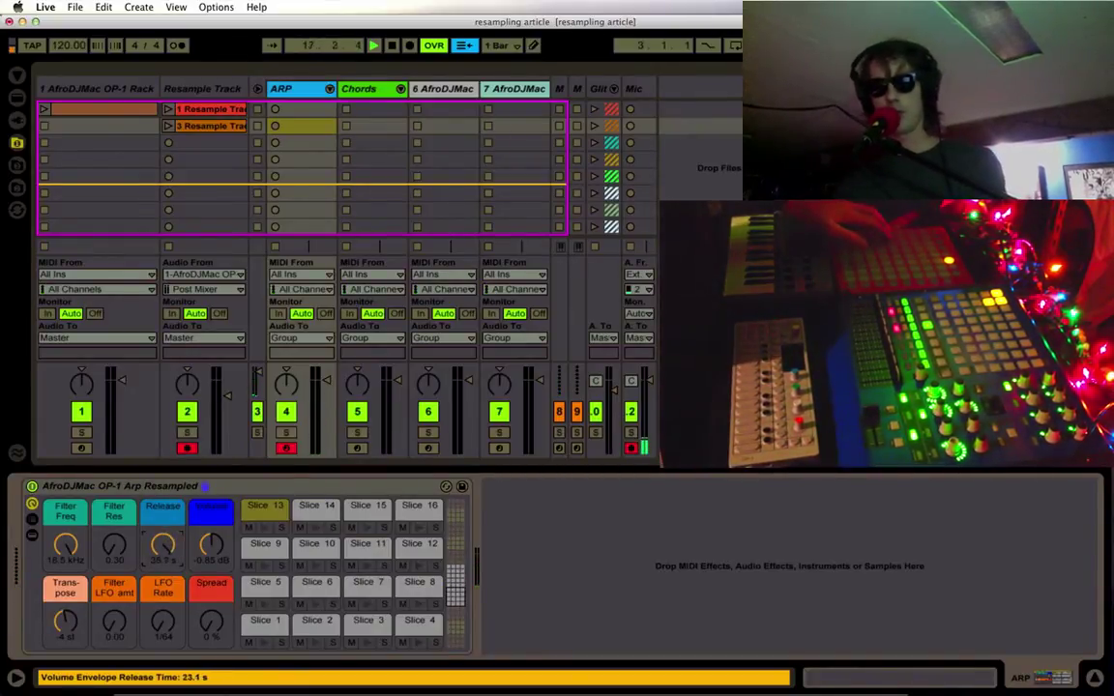
left_click_drag(163, 546, 166, 543)
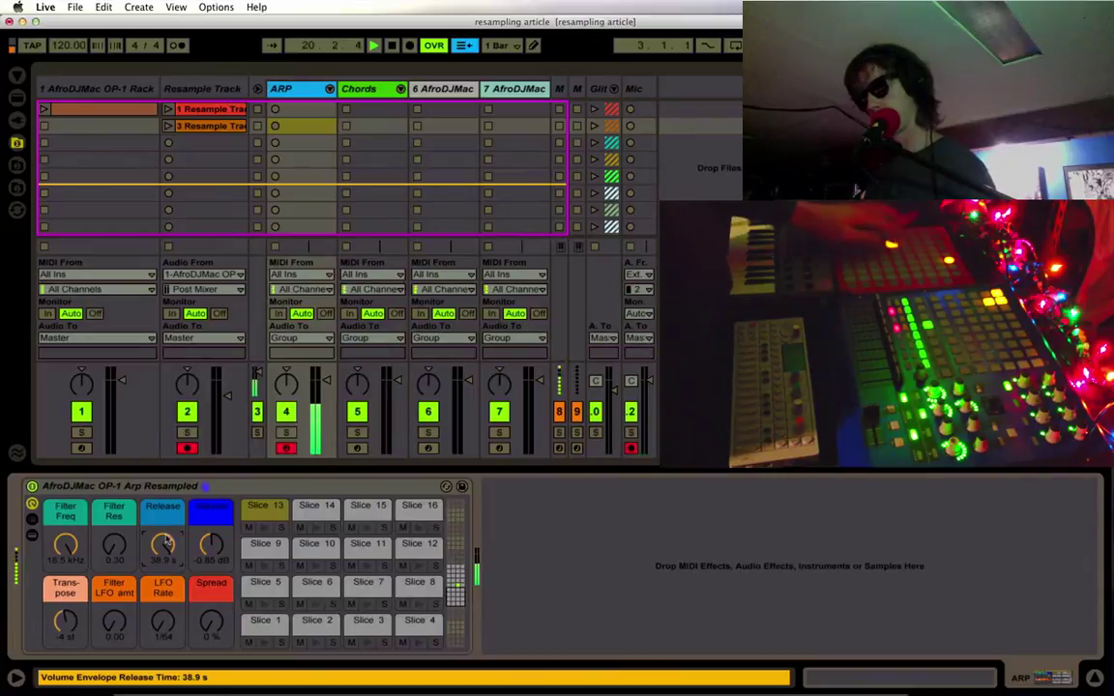
Compare the ARP track's rack with the lo-hi filt, rev-delay effects rack on the group track that contains it
left_click(285, 88)
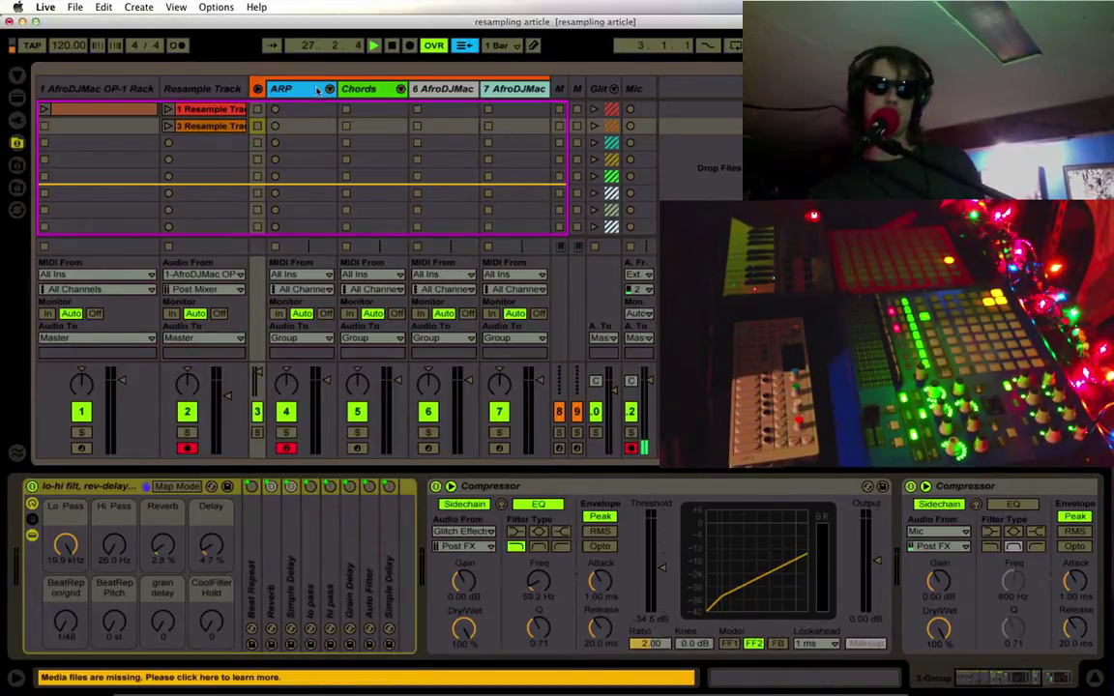
left_click(368, 89)
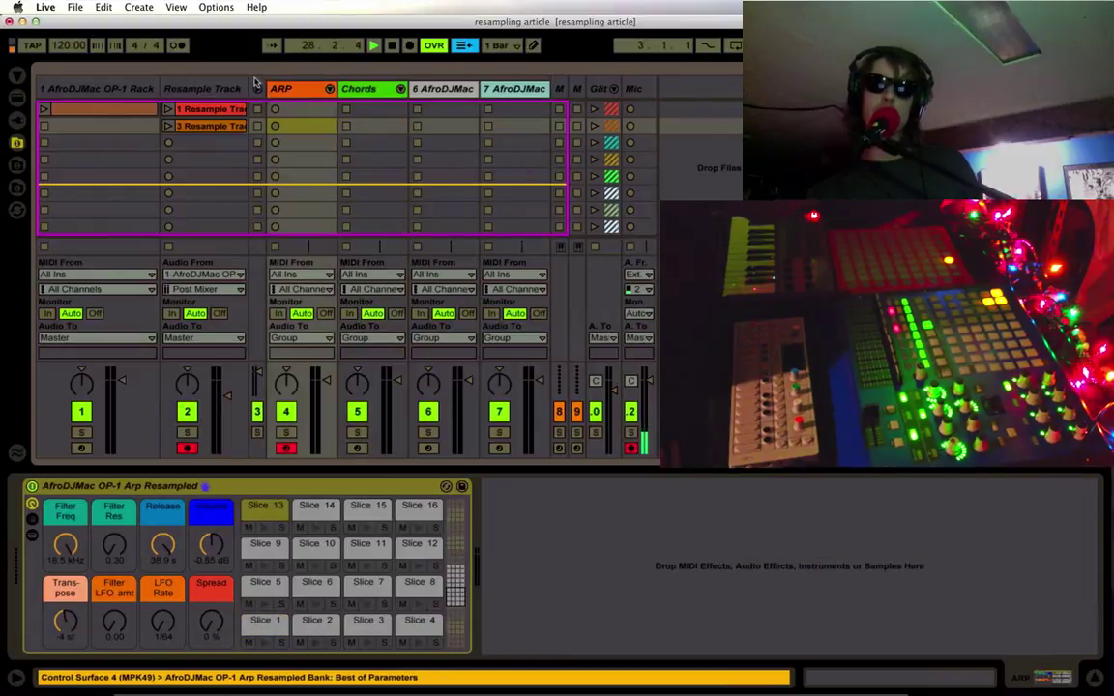
left_click(256, 87)
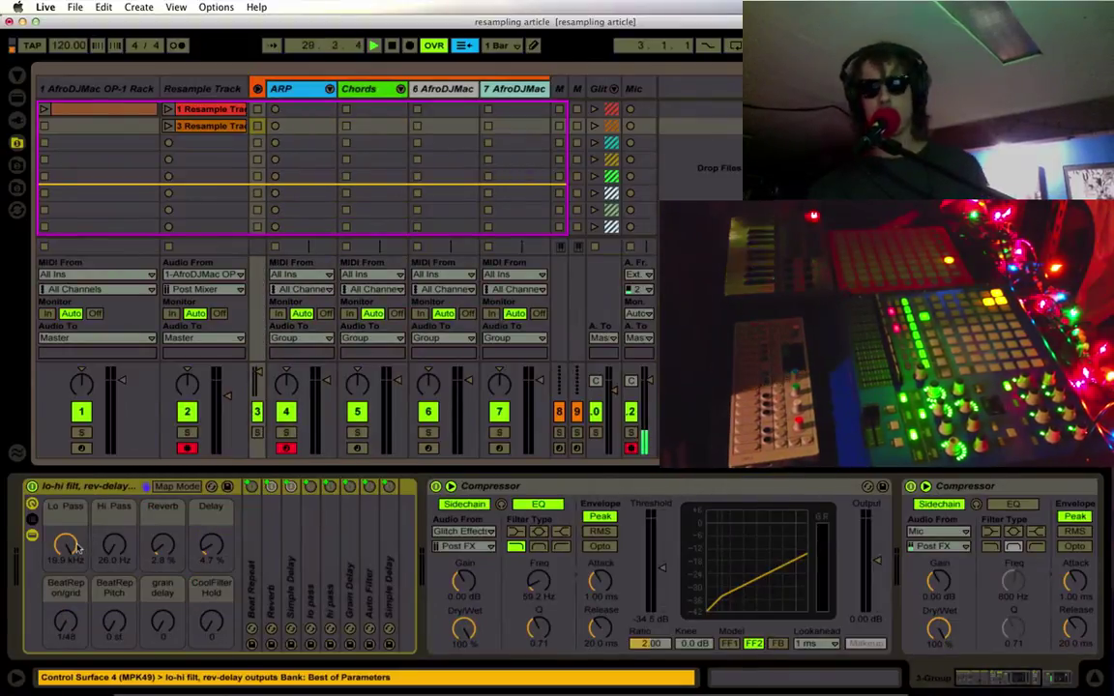